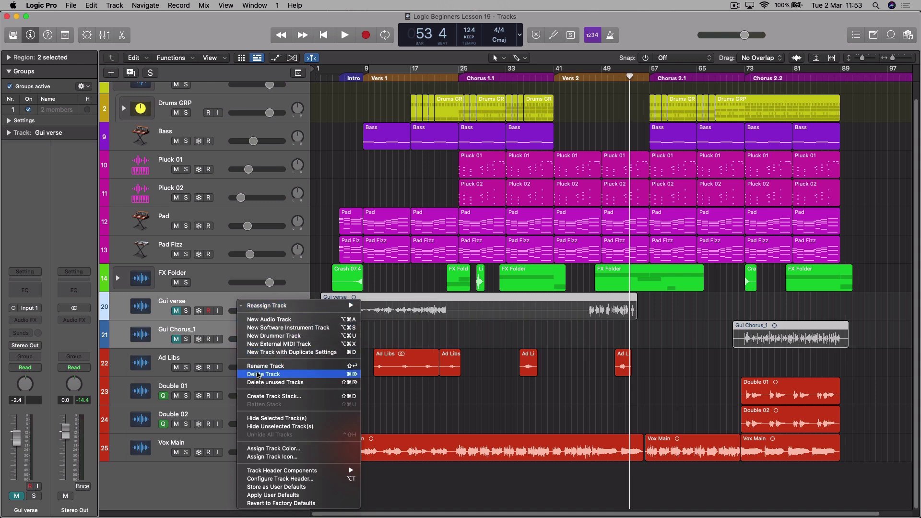
# Delete the Gui verse and Gui Chorus_1 tracks, and add Guitar Final.wav from the Logic Beginner Audio folder on a new track below Vox Main
pyautogui.click(259, 374)
pyautogui.click(543, 181)
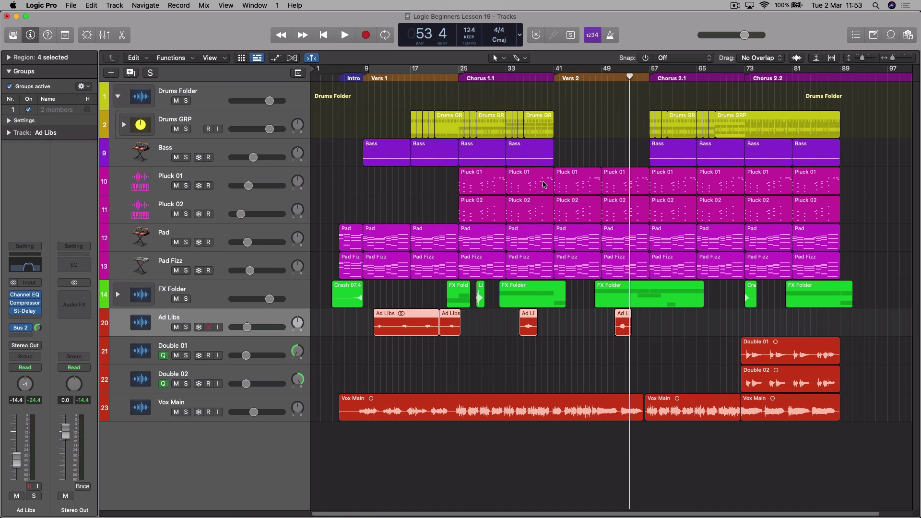
pyautogui.click(907, 35)
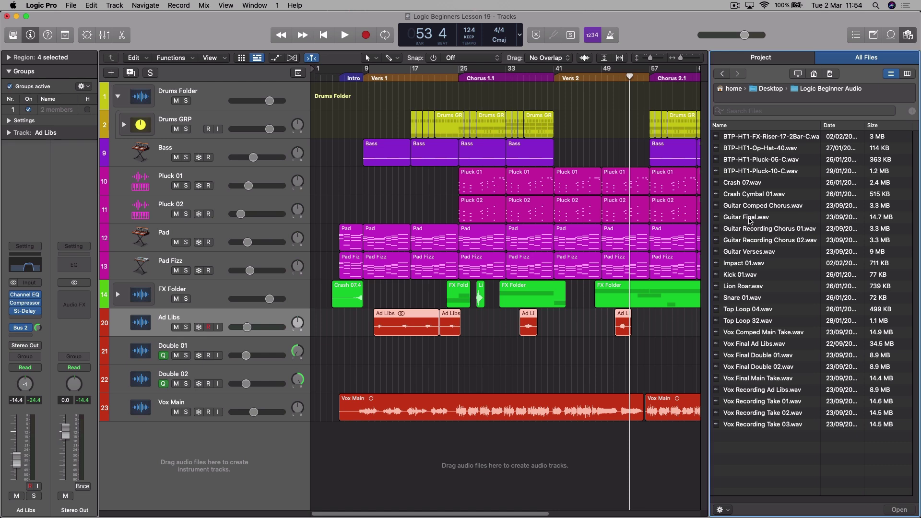
pyautogui.click(750, 221)
pyautogui.moveTo(749, 220); pyautogui.dragTo(378, 435)
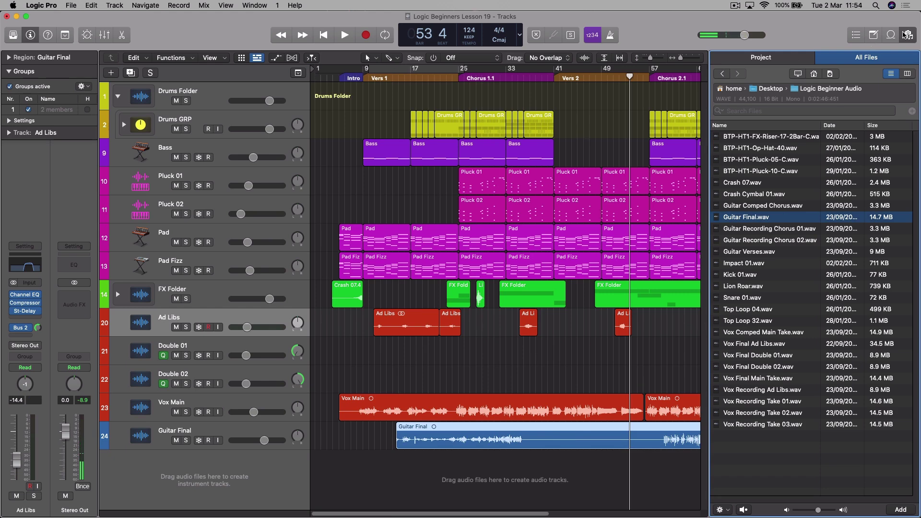
pyautogui.click(906, 34)
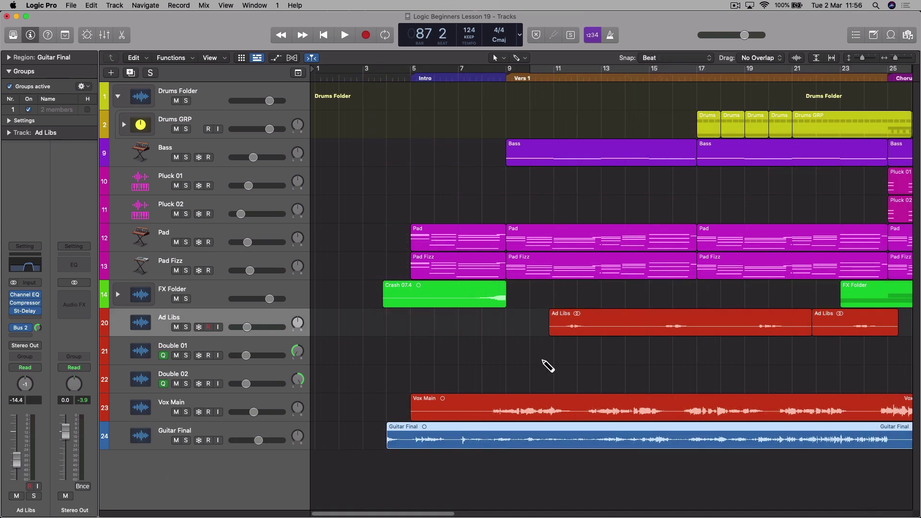
# Play the song from bar 49 and set the Guitar Final track's volume to -5.7 dB
pyautogui.press('super+Left')
pyautogui.press('super+Left')
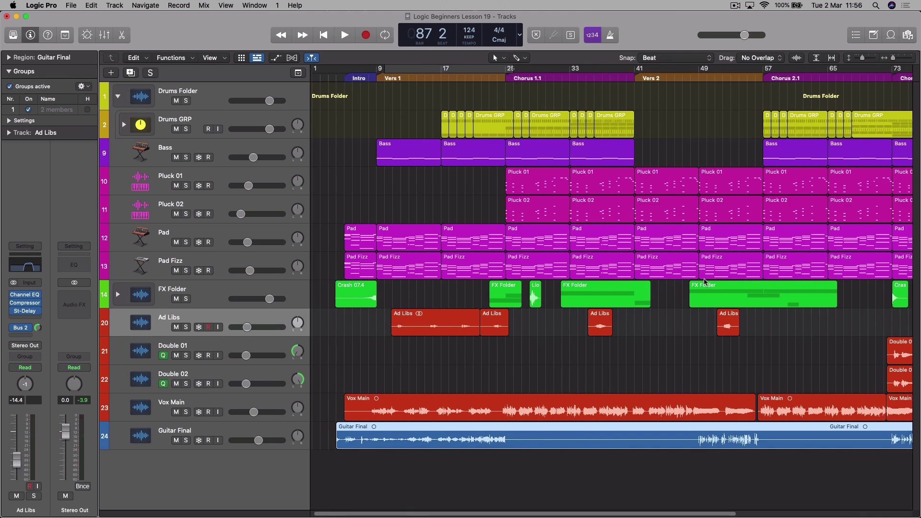
pyautogui.click(700, 86)
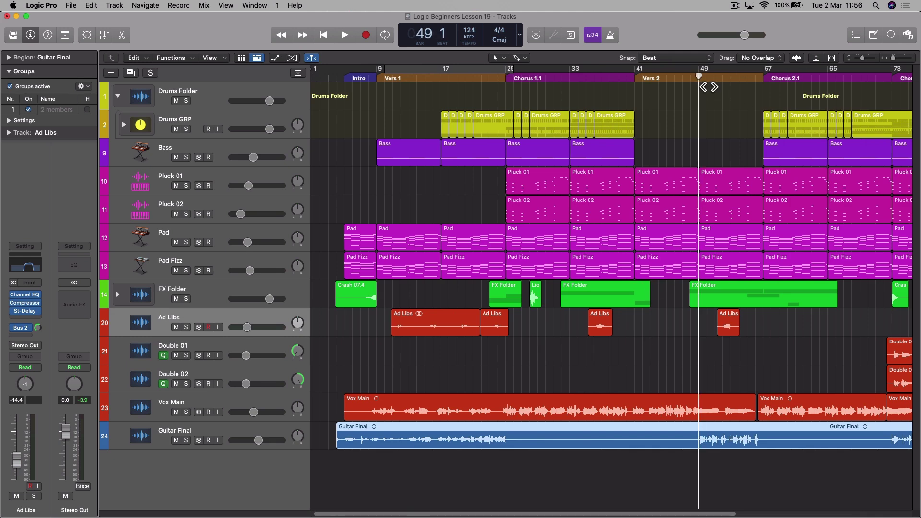
pyautogui.press('space')
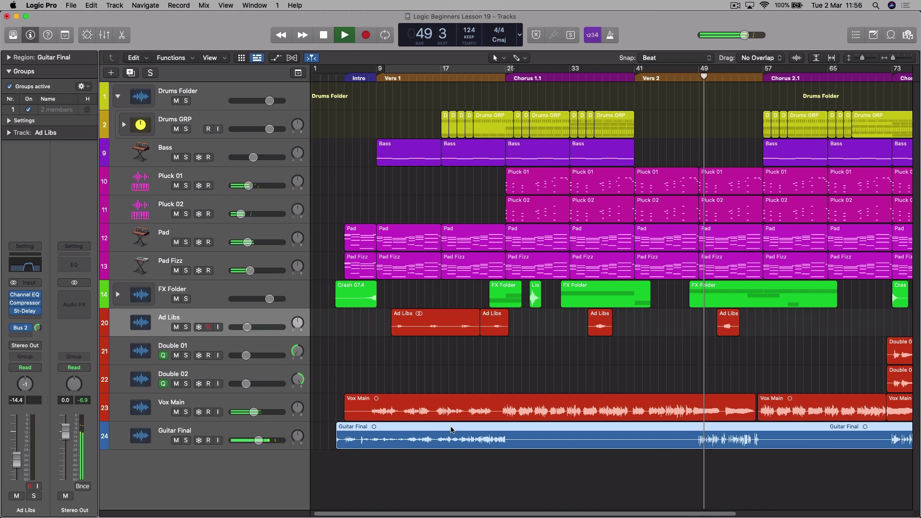
pyautogui.moveTo(258, 440)
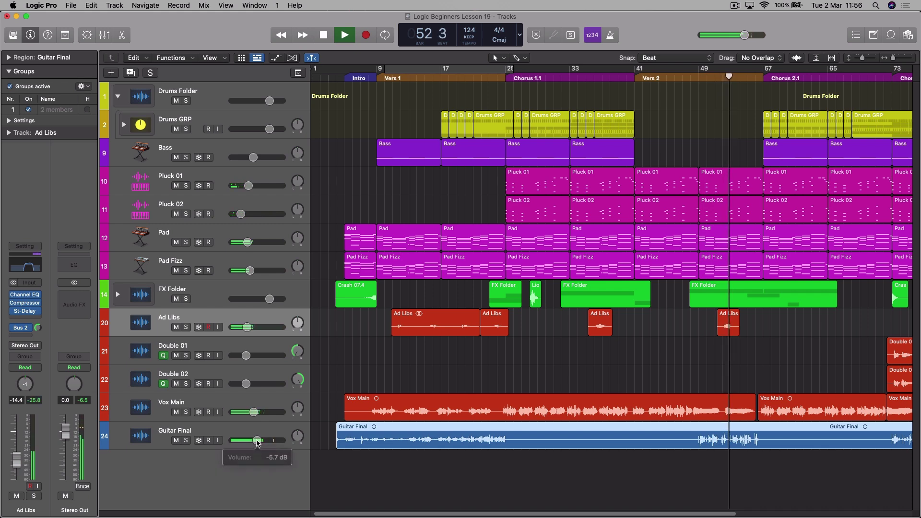
pyautogui.press('space')
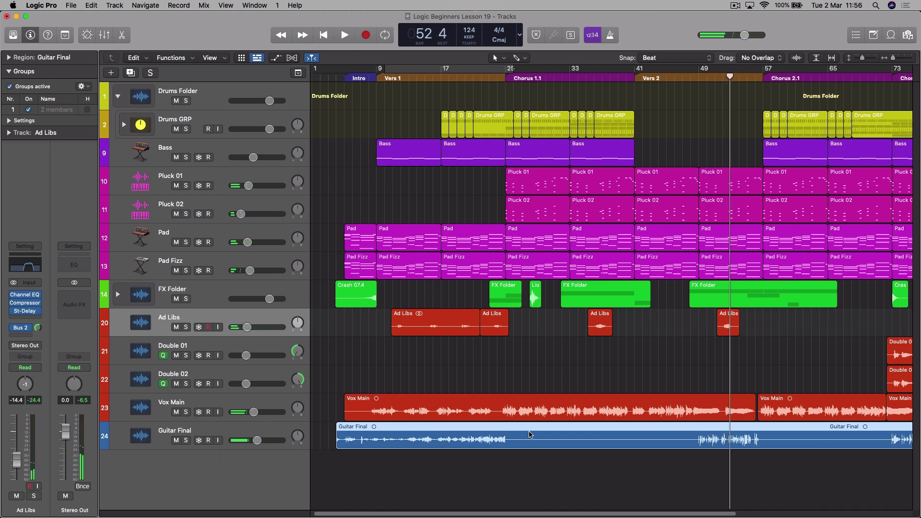
# Add a Channel EQ to the Guitar Final track and enable its low-cut band while the track plays soloed
pyautogui.click(530, 435)
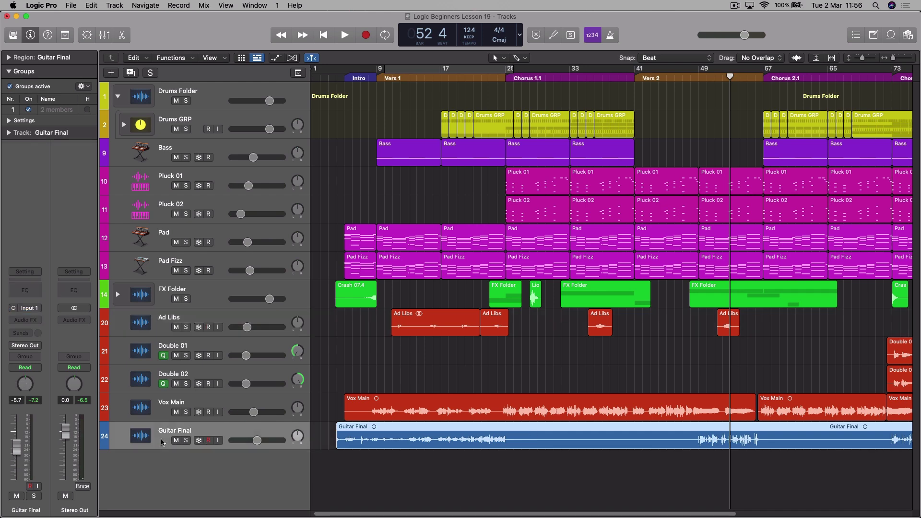
pyautogui.click(18, 293)
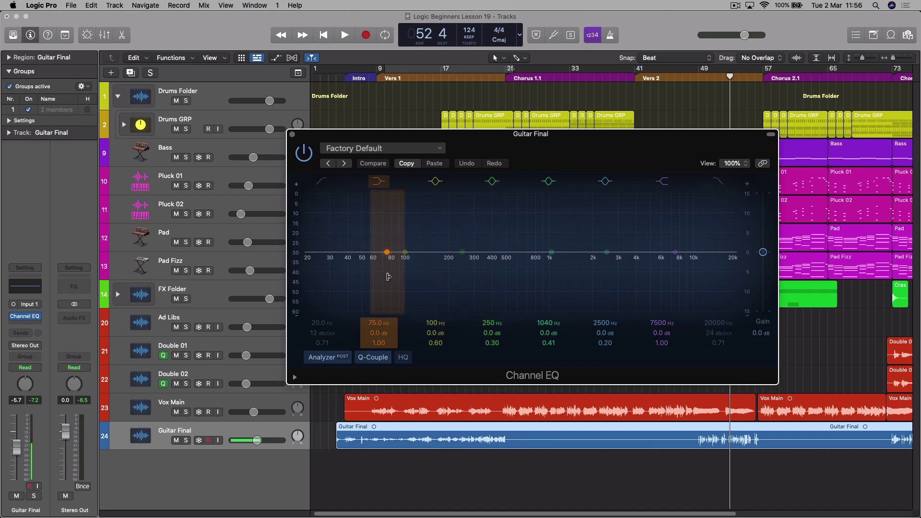
pyautogui.press('s')
pyautogui.press('space')
pyautogui.click(336, 331)
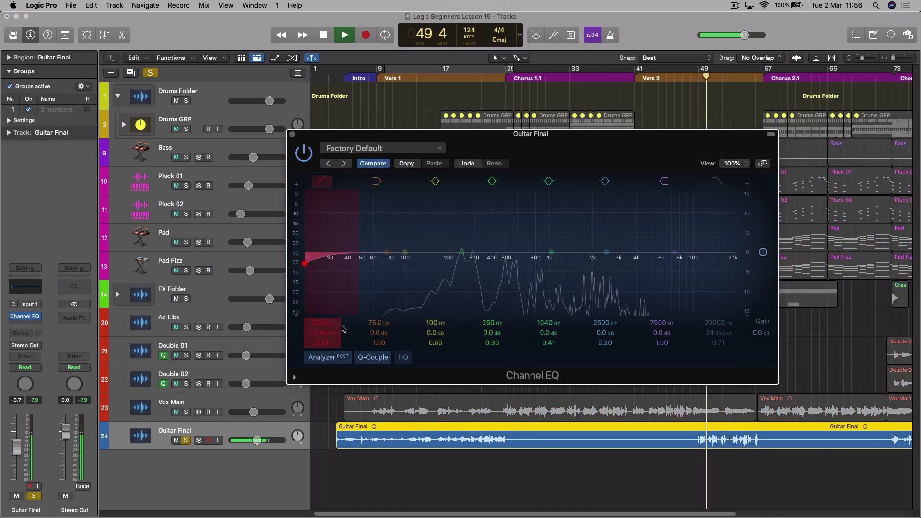
# Set the guitar EQ's low cut to 164 Hz with a 48 dB/Oct slope and a Q of 0.60, and close the EQ
pyautogui.moveTo(304, 268); pyautogui.dragTo(413, 275)
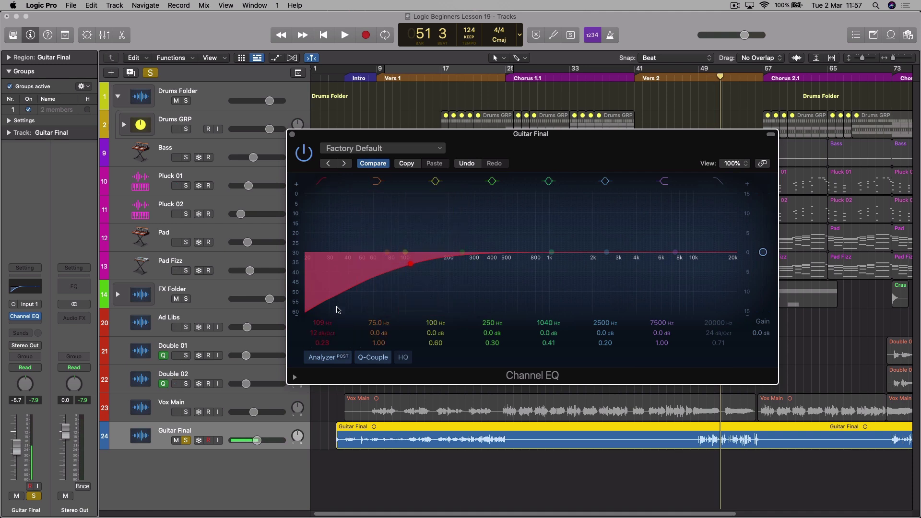
pyautogui.moveTo(335, 344); pyautogui.dragTo(336, 341)
pyautogui.press('space')
pyautogui.moveTo(411, 260); pyautogui.dragTo(434, 250)
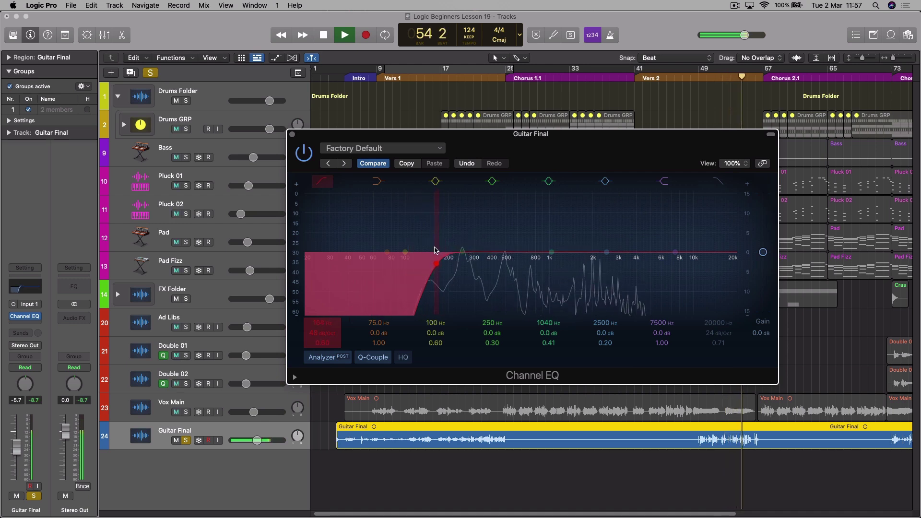
pyautogui.moveTo(434, 250); pyautogui.dragTo(433, 250)
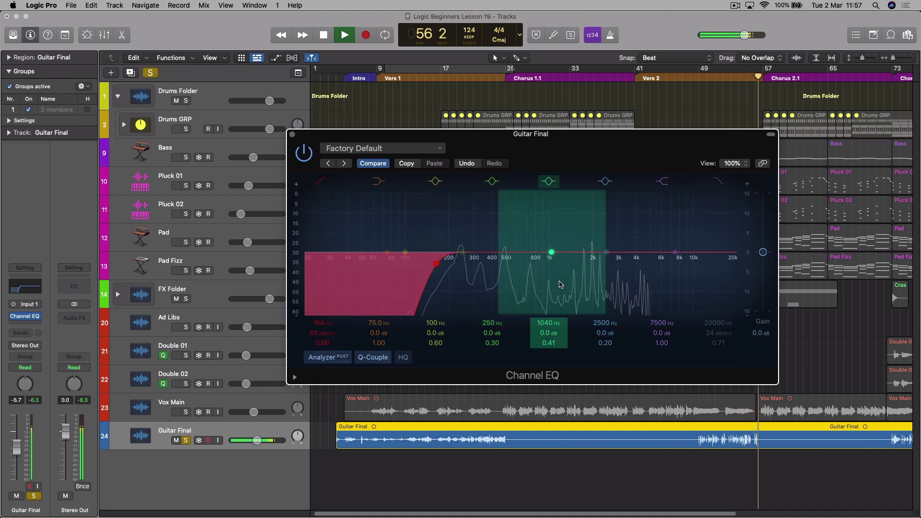
pyautogui.press('space')
pyautogui.press('super+w')
# Play the soloed guitar from bar 73 to check its sound in Chorus 2.2
pyautogui.moveTo(712, 514); pyautogui.dragTo(859, 513)
pyautogui.click(682, 82)
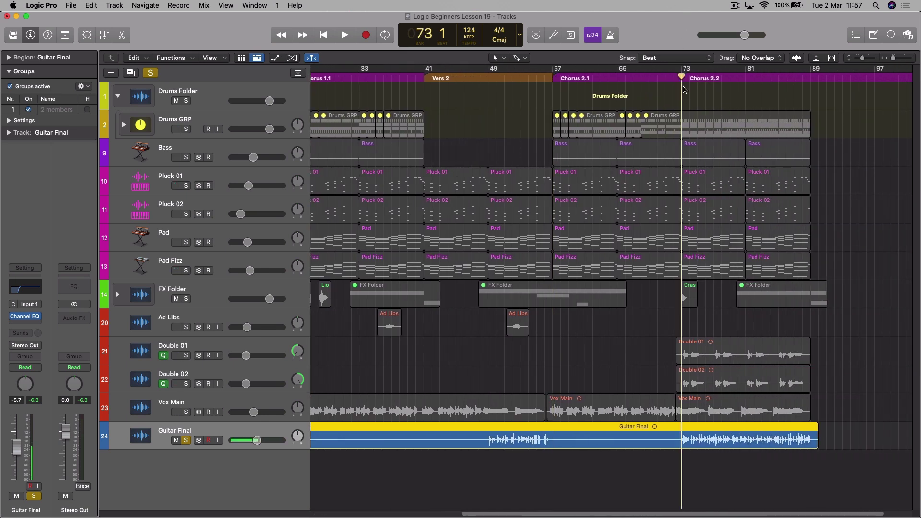
pyautogui.press('space')
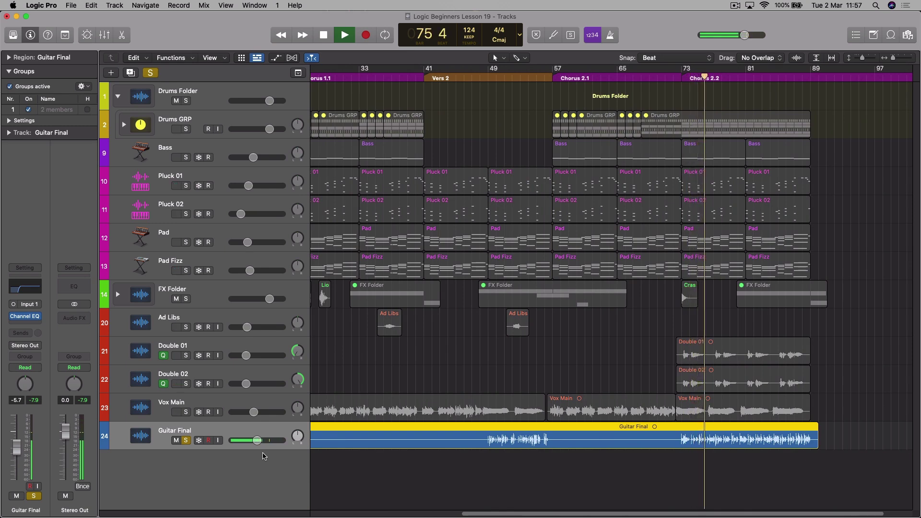
pyautogui.press('space')
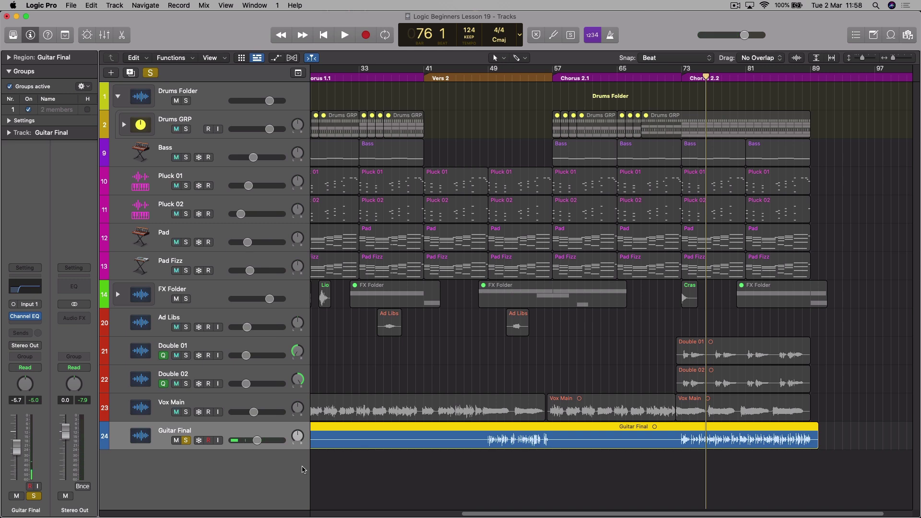
# Insert a mono Compressor after the guitar's Channel EQ and choose the Studio FET model
pyautogui.click(30, 325)
pyautogui.moveTo(43, 367)
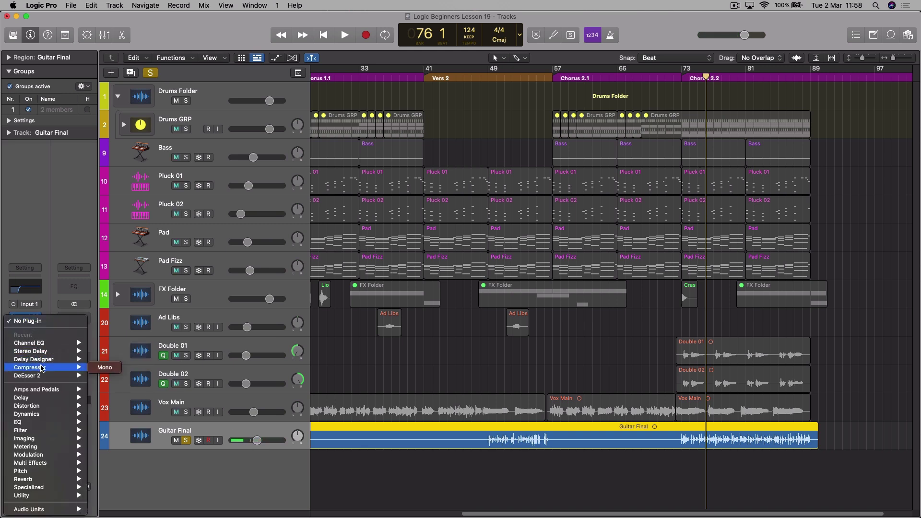
pyautogui.click(105, 367)
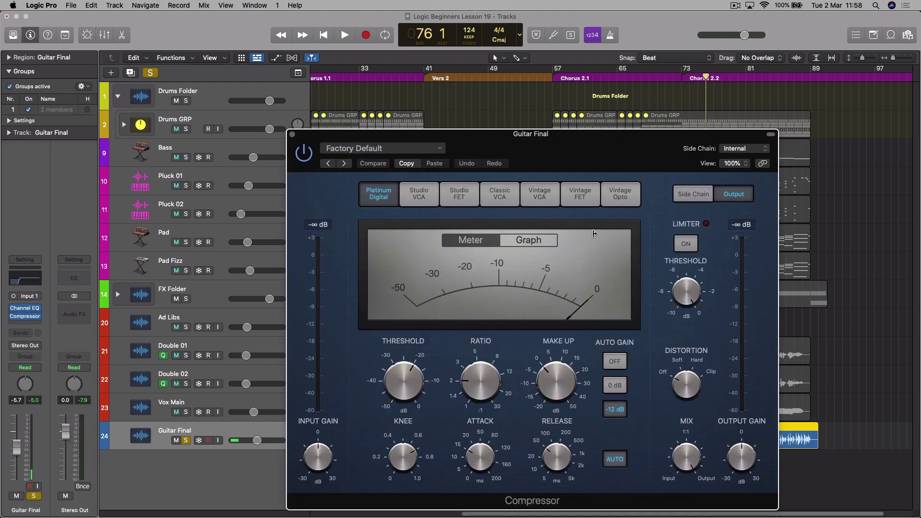
pyautogui.moveTo(594, 148); pyautogui.dragTo(595, 113)
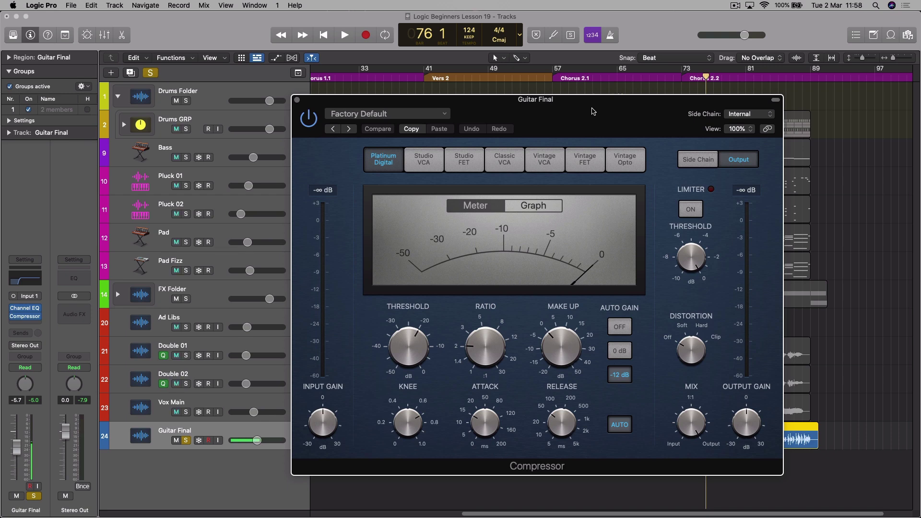
pyautogui.click(469, 167)
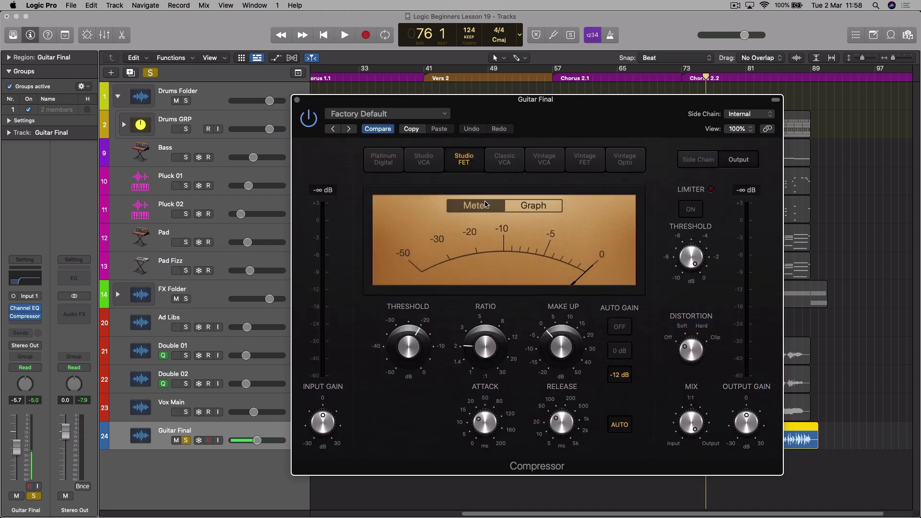
# Shorten the compressor's attack and set its release to about 7.5 ms
pyautogui.moveTo(484, 422); pyautogui.dragTo(477, 466)
pyautogui.moveTo(560, 422); pyautogui.dragTo(560, 448)
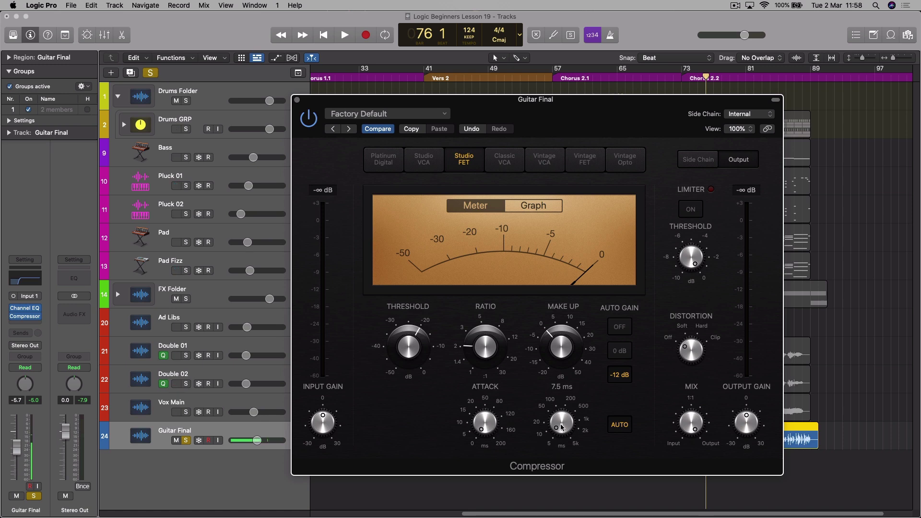
pyautogui.moveTo(561, 422); pyautogui.dragTo(561, 422)
# Play the soloed guitar from bar 73, compare it with the compressor bypassed and active, and close the compressor
pyautogui.moveTo(477, 350)
pyautogui.moveTo(419, 337)
pyautogui.click(344, 34)
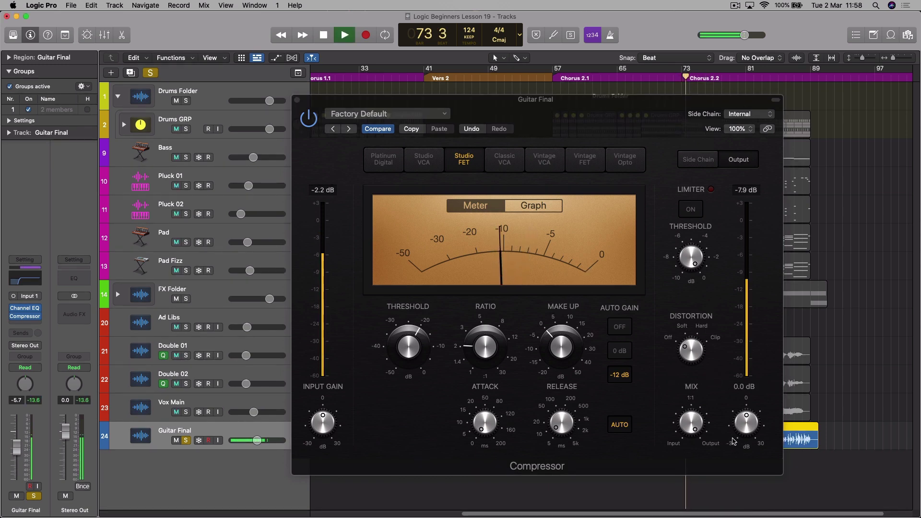
pyautogui.click(313, 120)
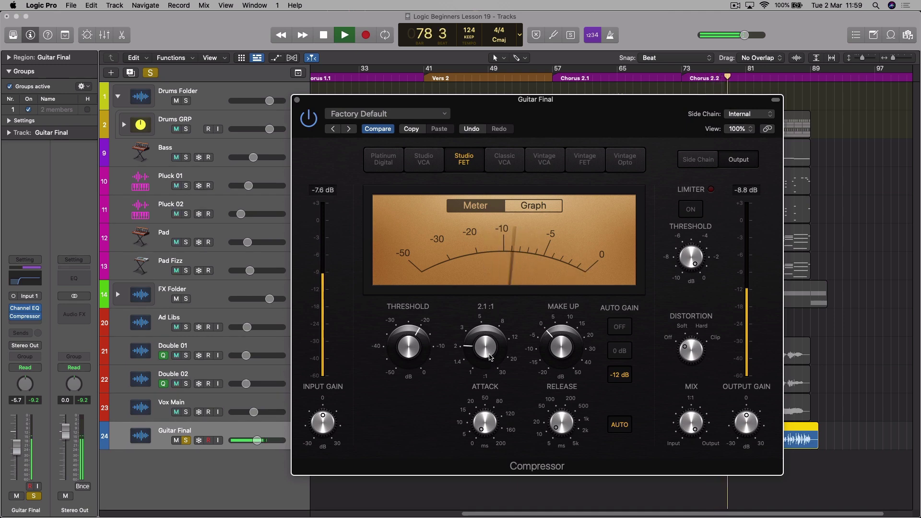
pyautogui.click(312, 120)
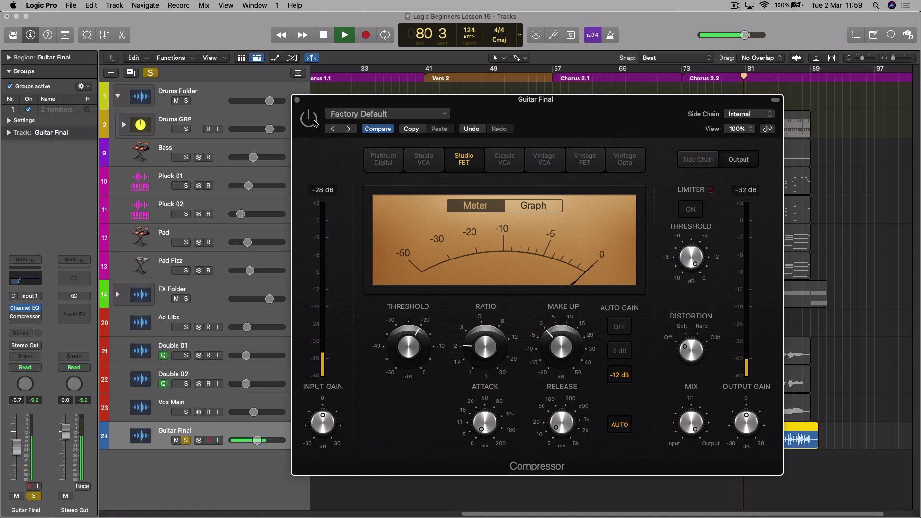
pyautogui.click(311, 120)
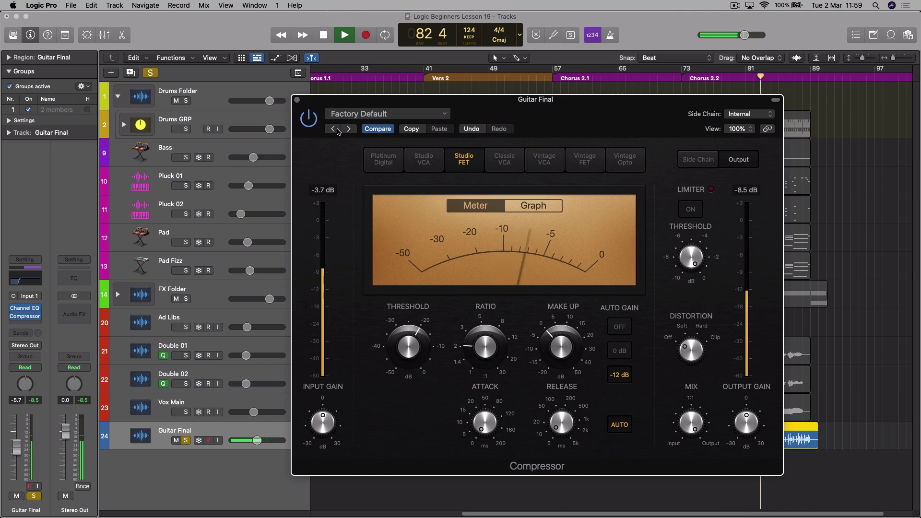
pyautogui.press('space')
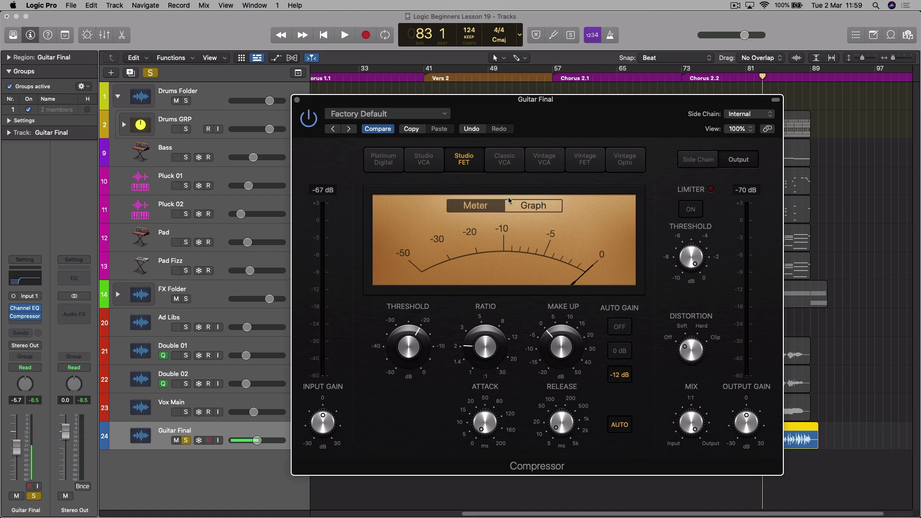
pyautogui.click(297, 100)
pyautogui.click(24, 332)
pyautogui.moveTo(71, 346)
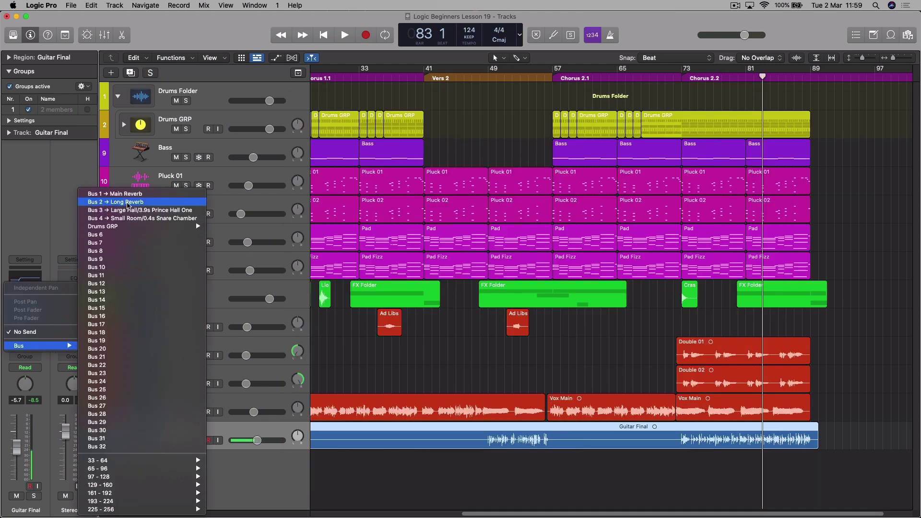
pyautogui.click(288, 476)
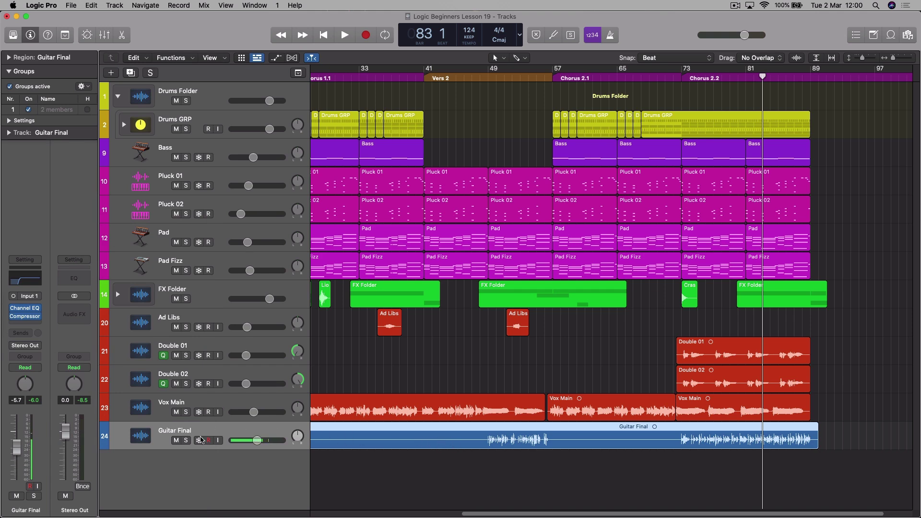
# Play the full mix from bar 73 to hear the guitar in context
pyautogui.press('space')
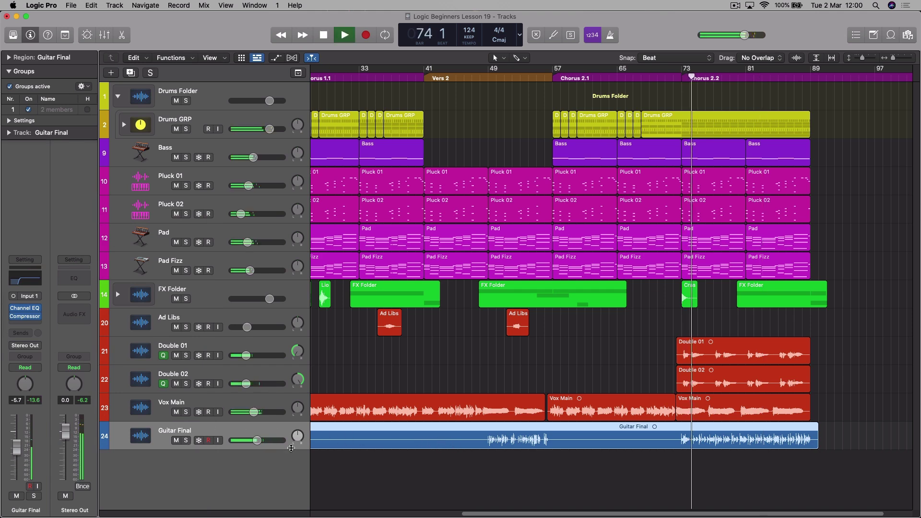
pyautogui.press('space')
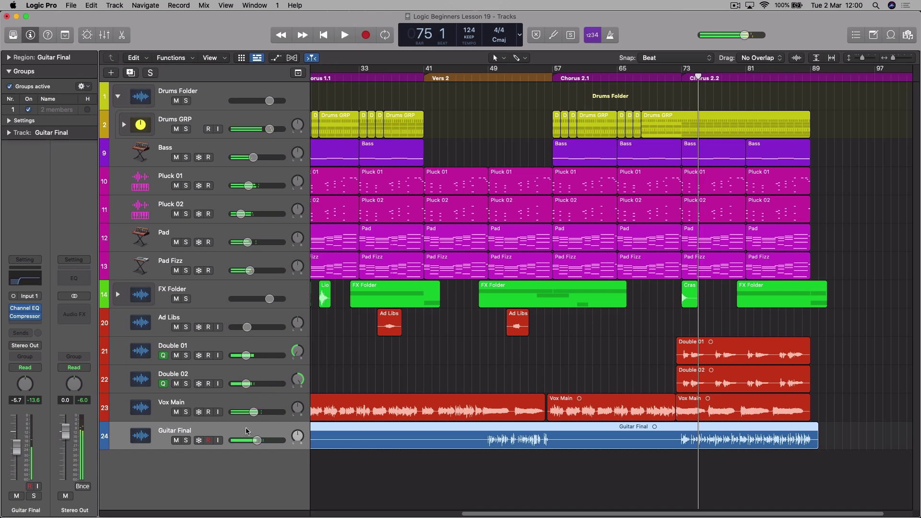
# Solo the Guitar Final track and insert Amp Designer after its Compressor
pyautogui.click(186, 440)
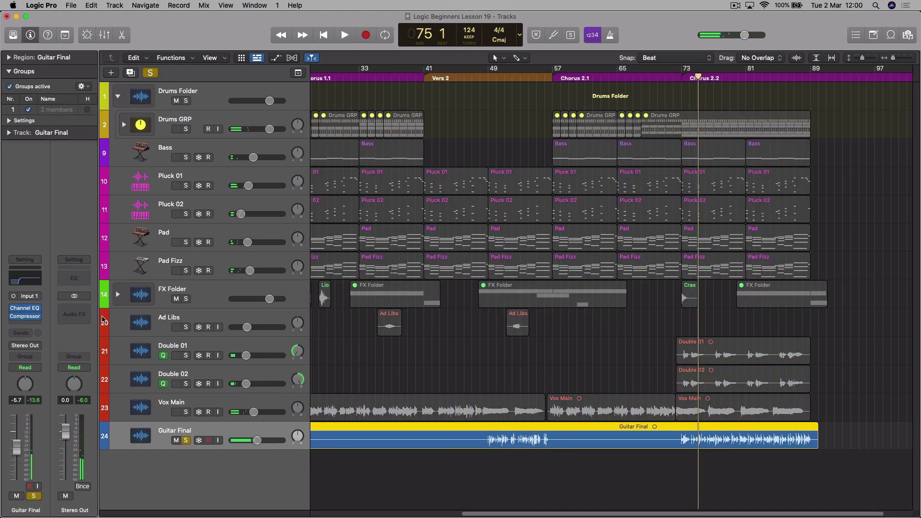
pyautogui.click(32, 325)
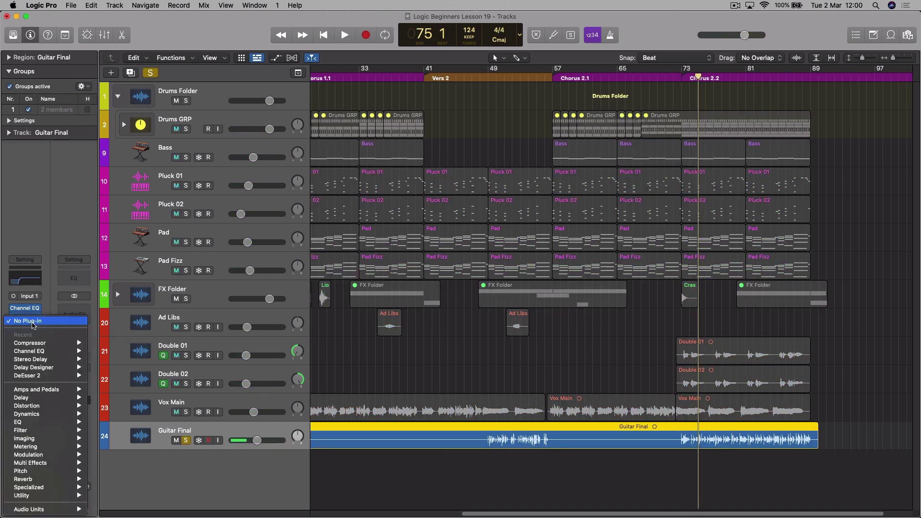
pyautogui.moveTo(56, 391)
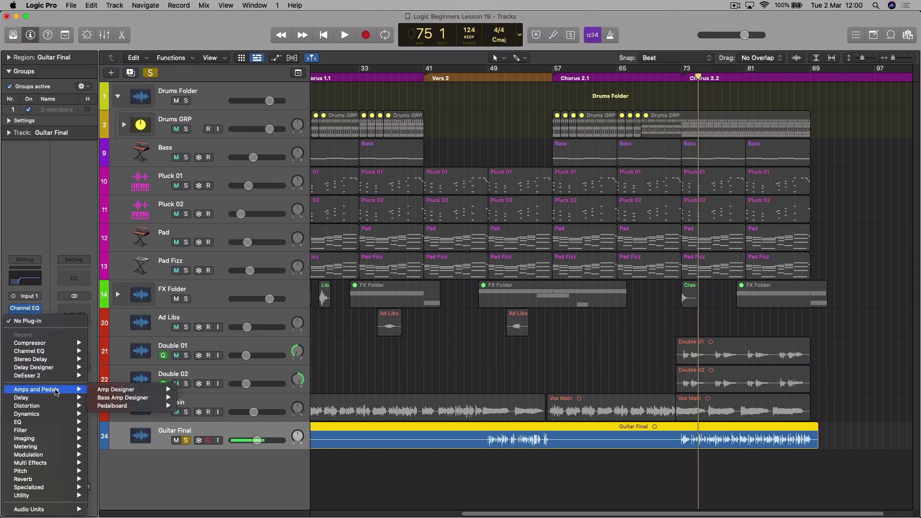
pyautogui.moveTo(121, 393)
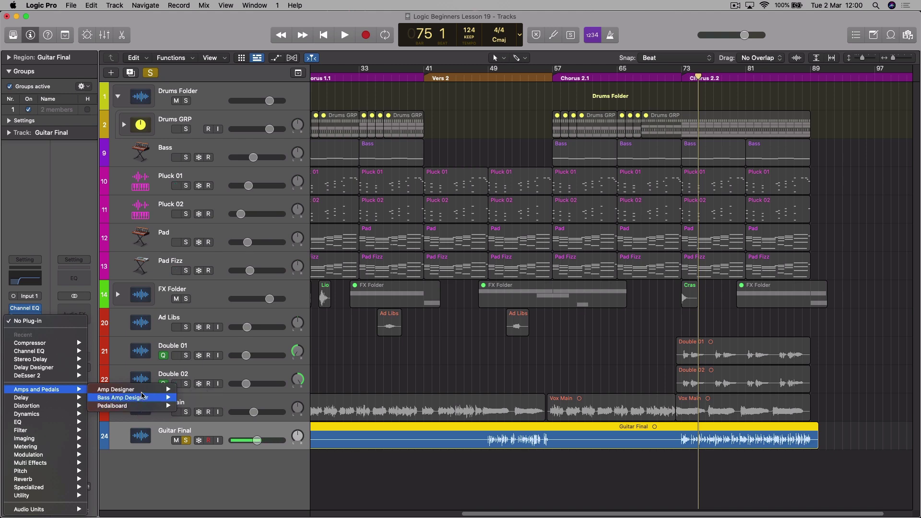
pyautogui.click(204, 392)
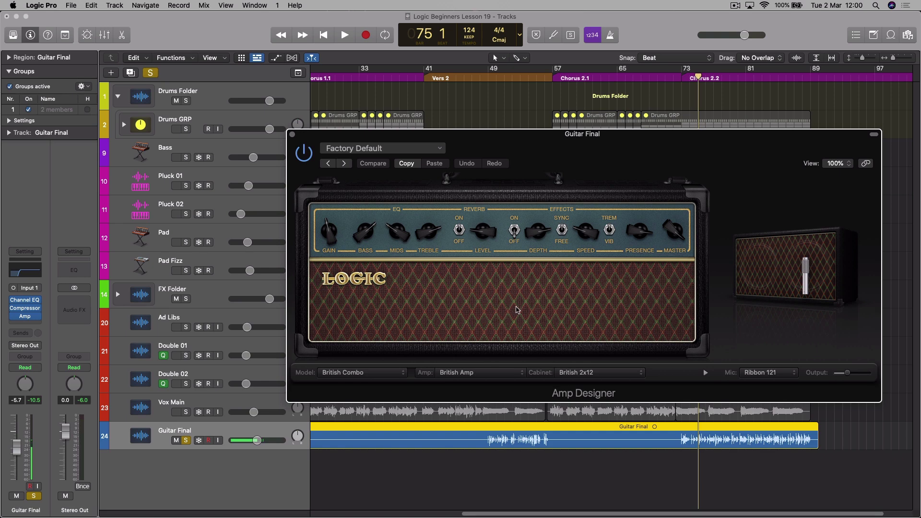
# Examine the available models, amps, cabinets and microphones in Amp Designer without changing the current selections
pyautogui.click(370, 372)
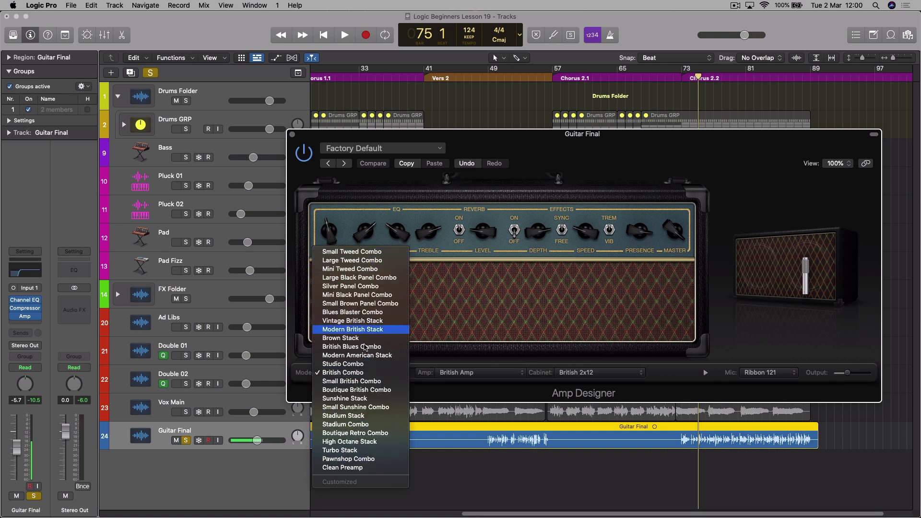
pyautogui.click(364, 373)
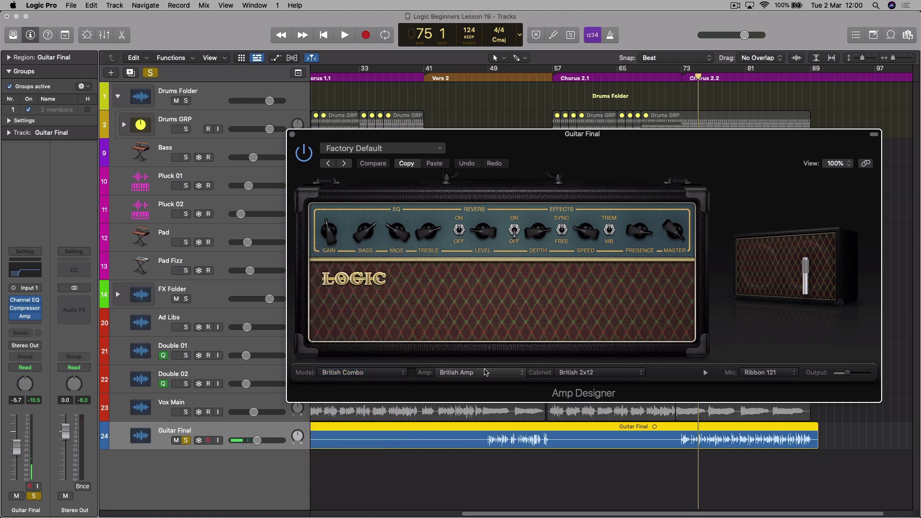
pyautogui.click(487, 374)
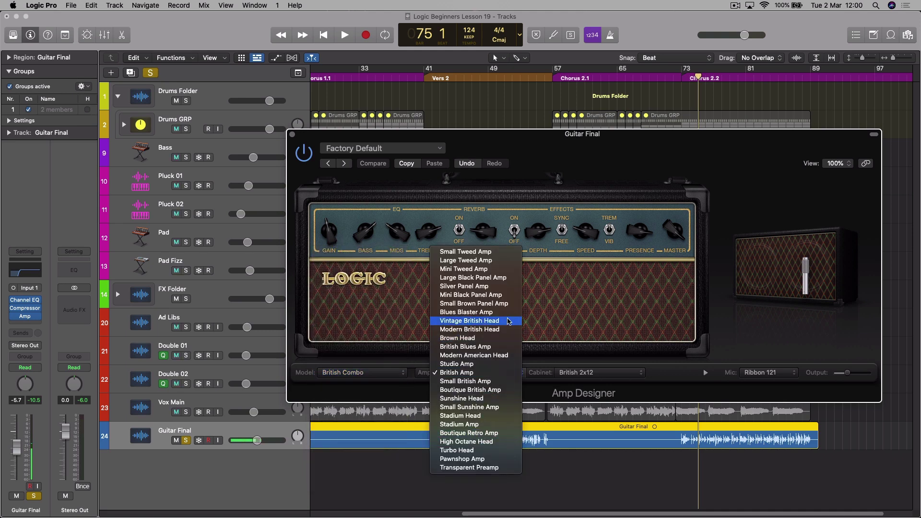
pyautogui.click(487, 374)
pyautogui.click(608, 375)
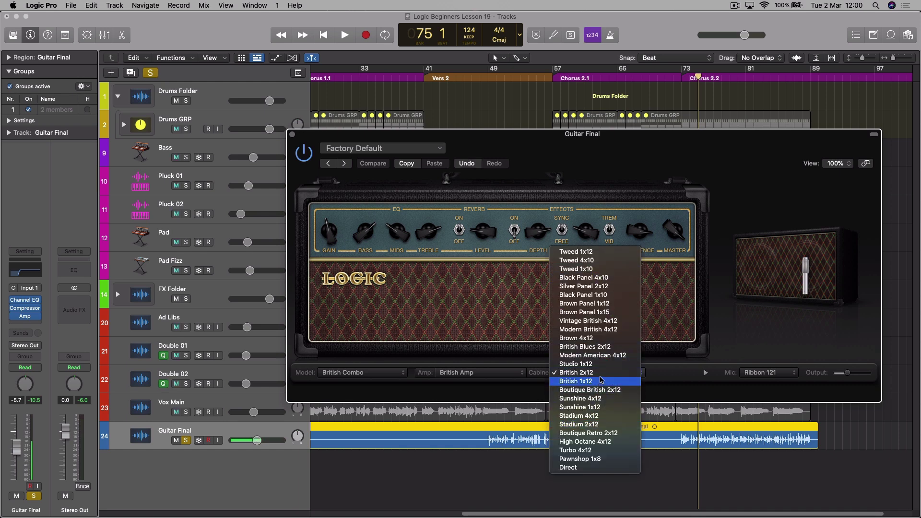
pyautogui.click(602, 377)
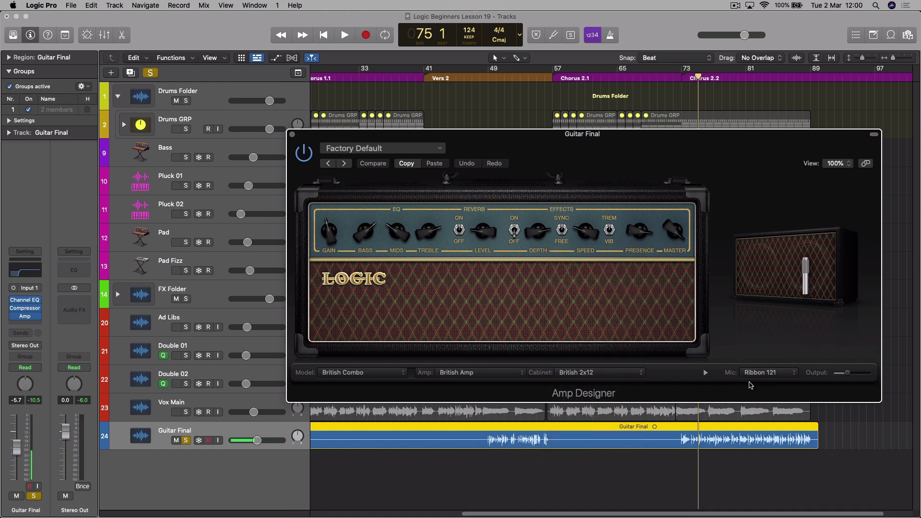
pyautogui.click(778, 374)
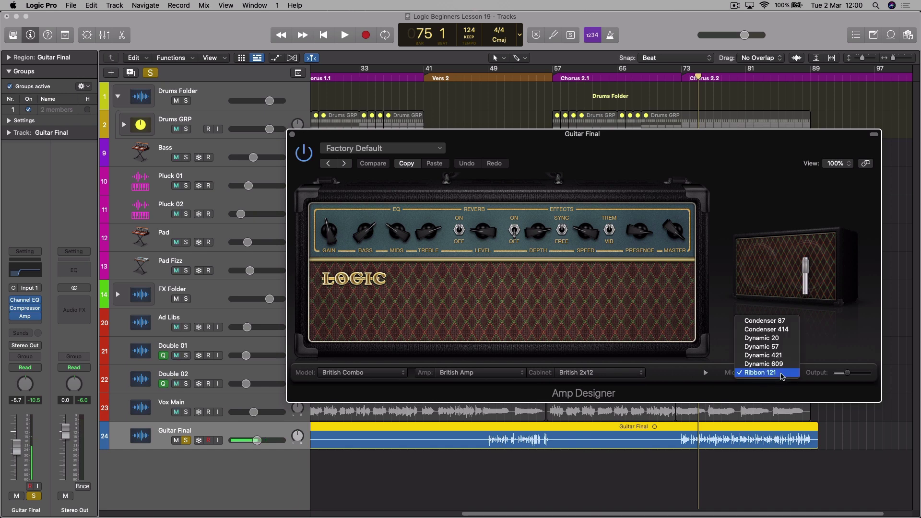
pyautogui.click(782, 376)
pyautogui.moveTo(826, 341)
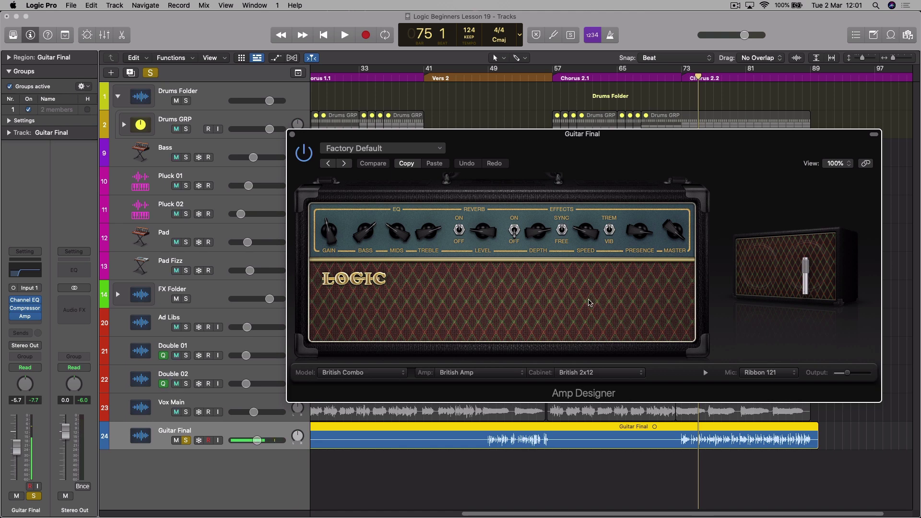
# Load the Awesome Tweed preset from the 01 Clean category in Amp Designer
pyautogui.click(413, 153)
pyautogui.moveTo(423, 328)
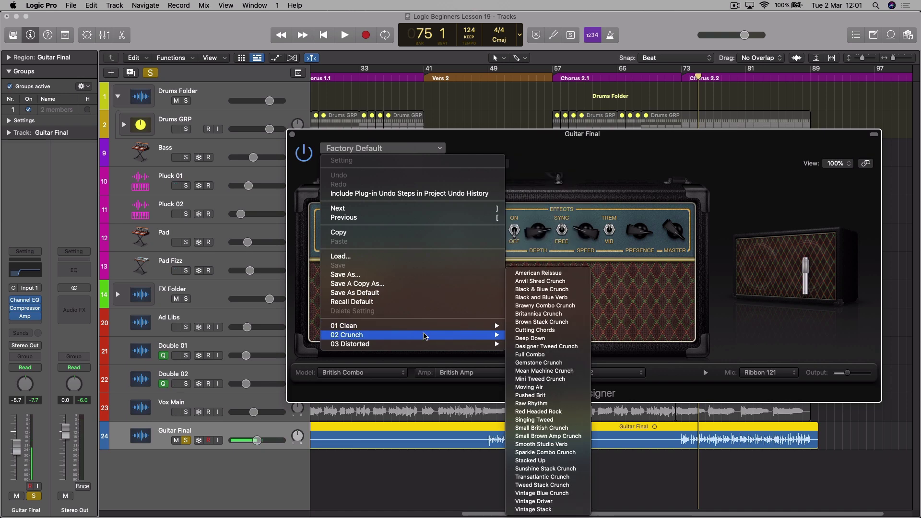
pyautogui.moveTo(438, 350)
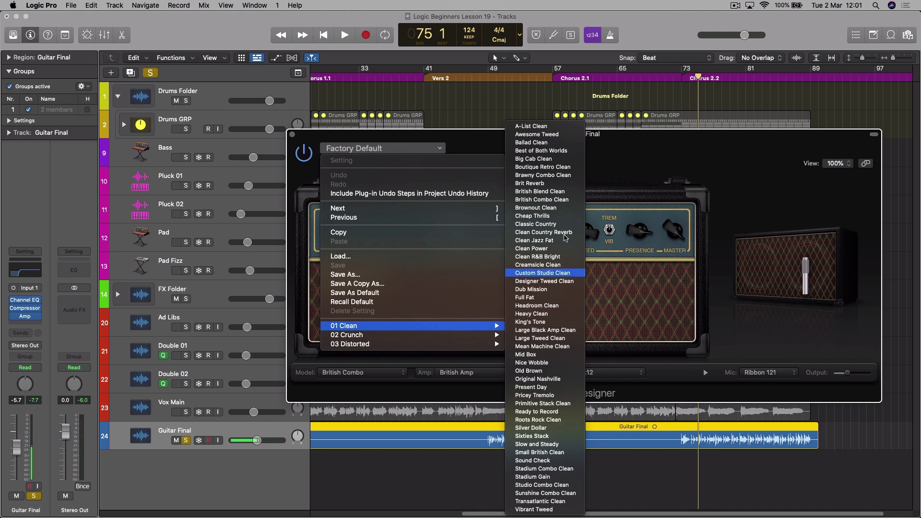
pyautogui.click(560, 134)
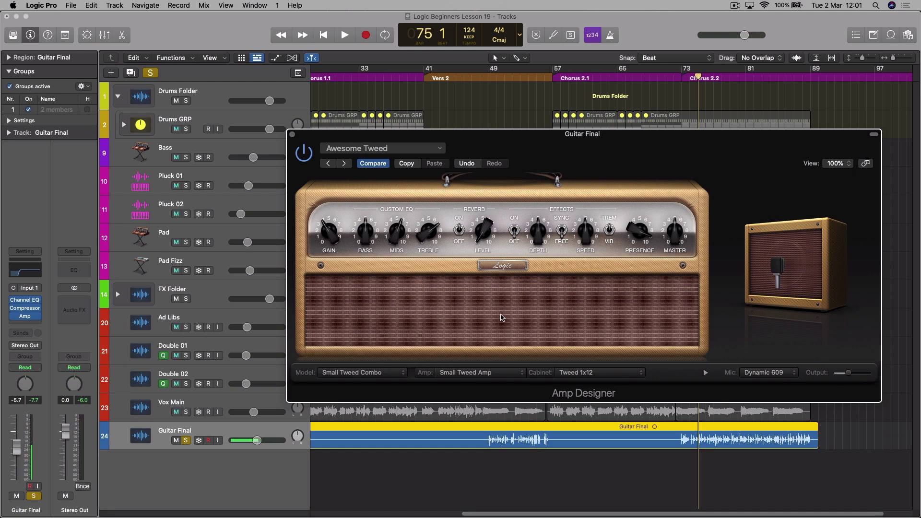
# Play the soloed guitar through the amp and lower its presence and treble to about 5
pyautogui.press('space')
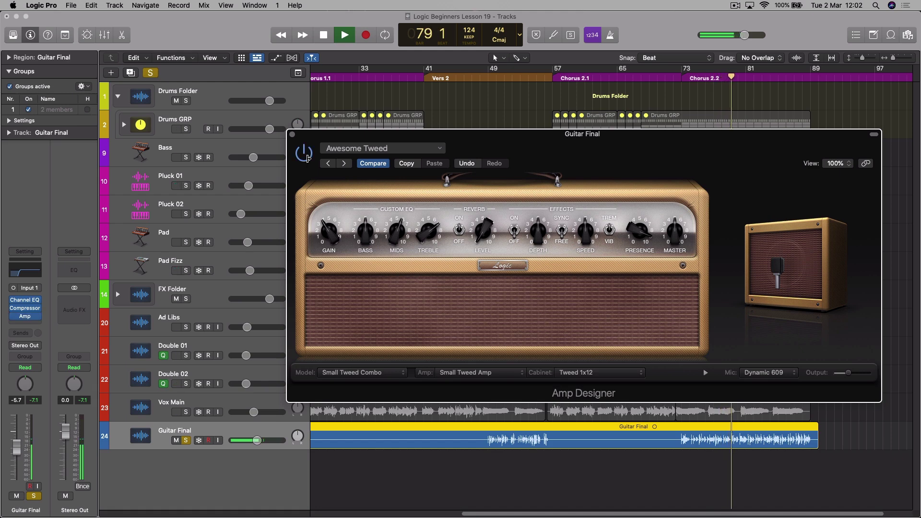
pyautogui.press('space')
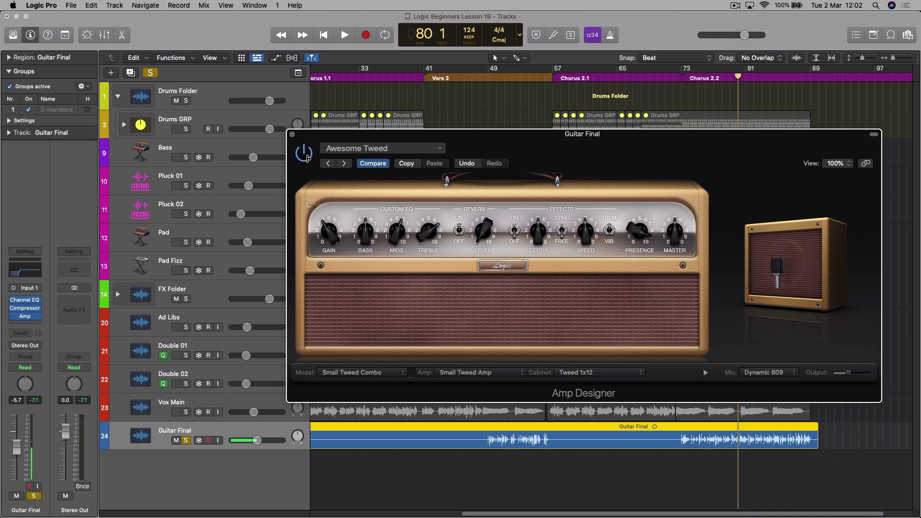
pyautogui.press('space')
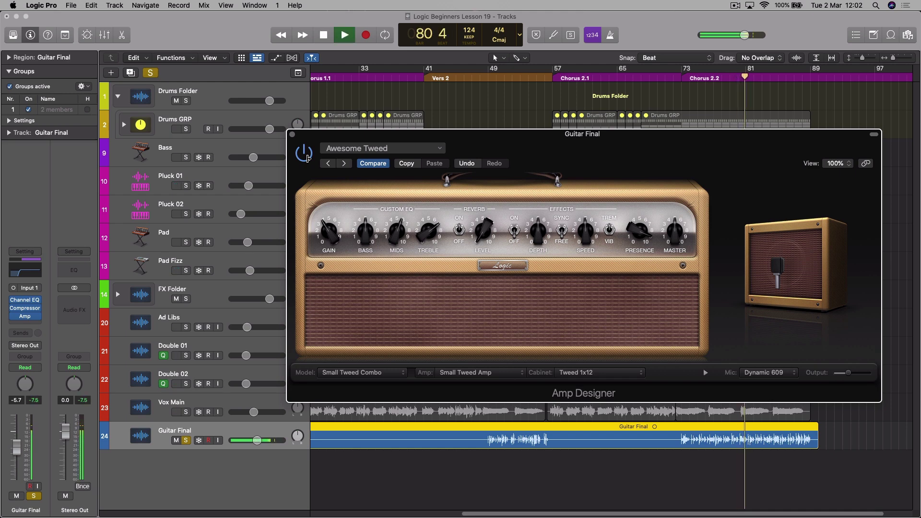
pyautogui.press('space')
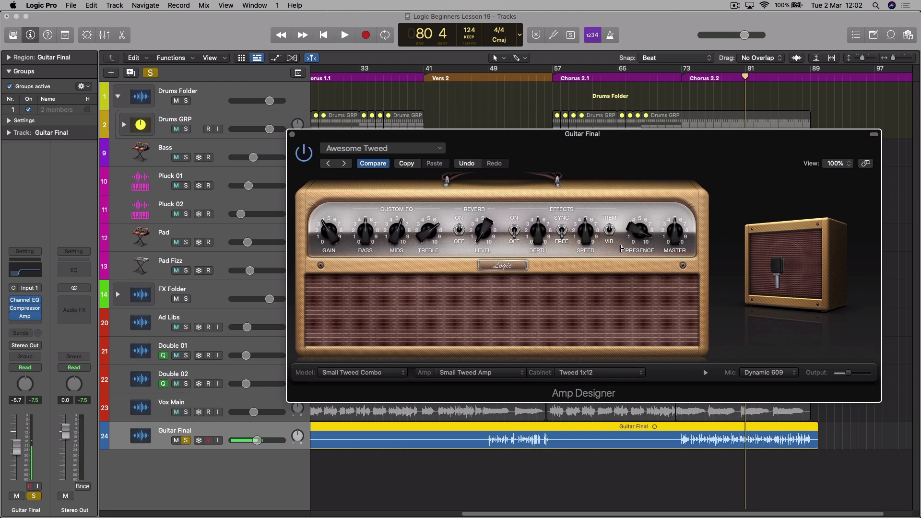
pyautogui.press('space')
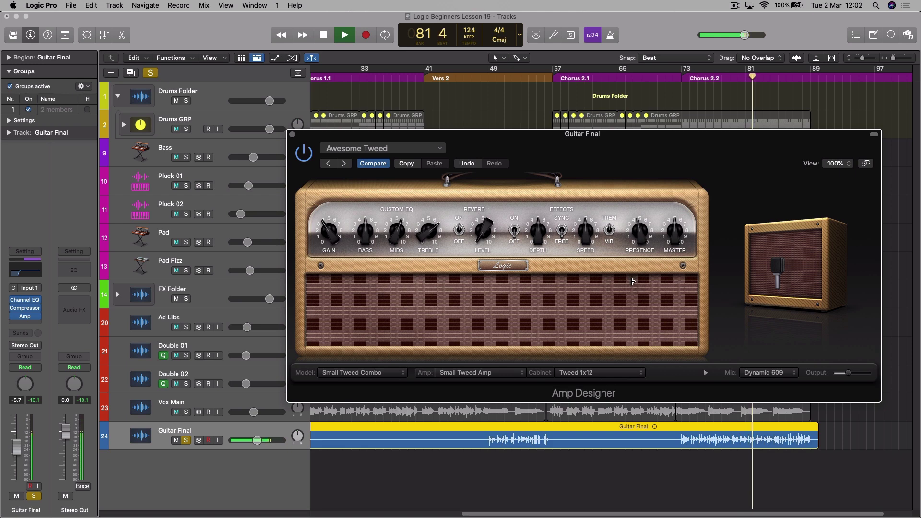
pyautogui.moveTo(427, 231); pyautogui.dragTo(423, 259)
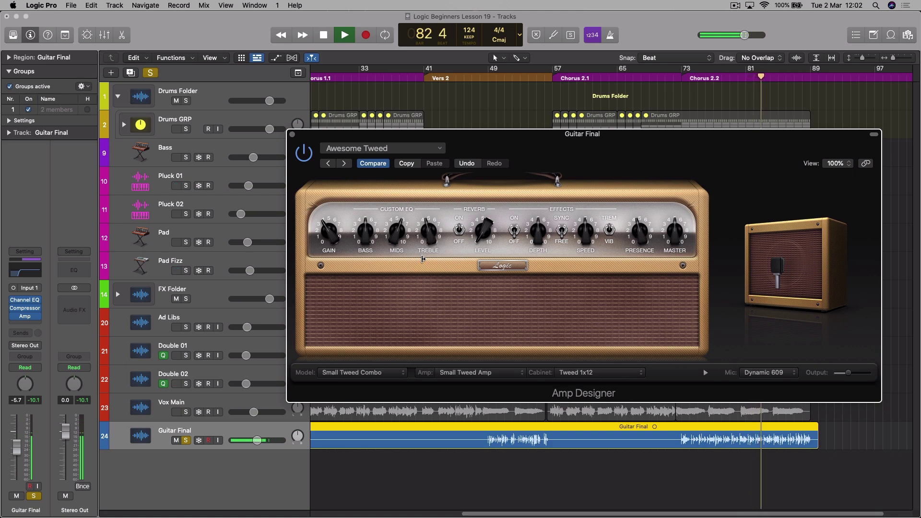
# Compare the soloed guitar with Amp Designer bypassed and active, and stop playback with the amp bypassed
pyautogui.click(305, 154)
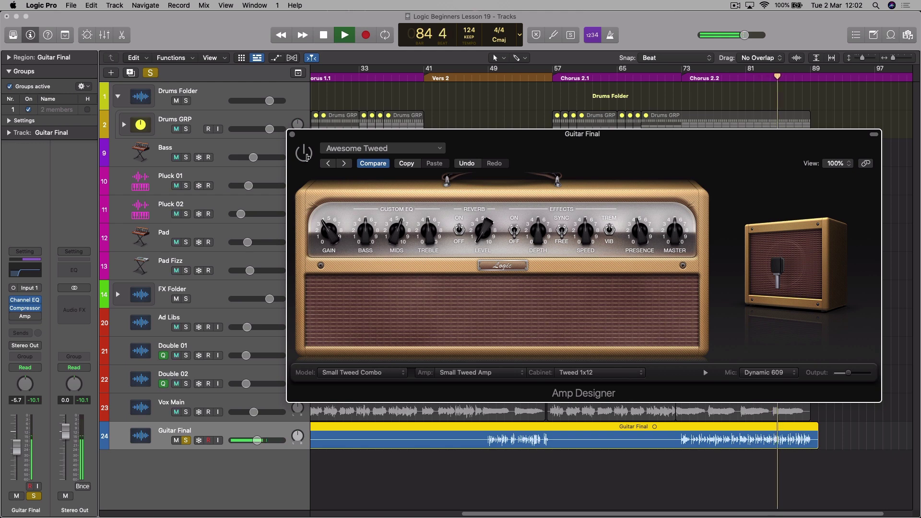
pyautogui.click(306, 155)
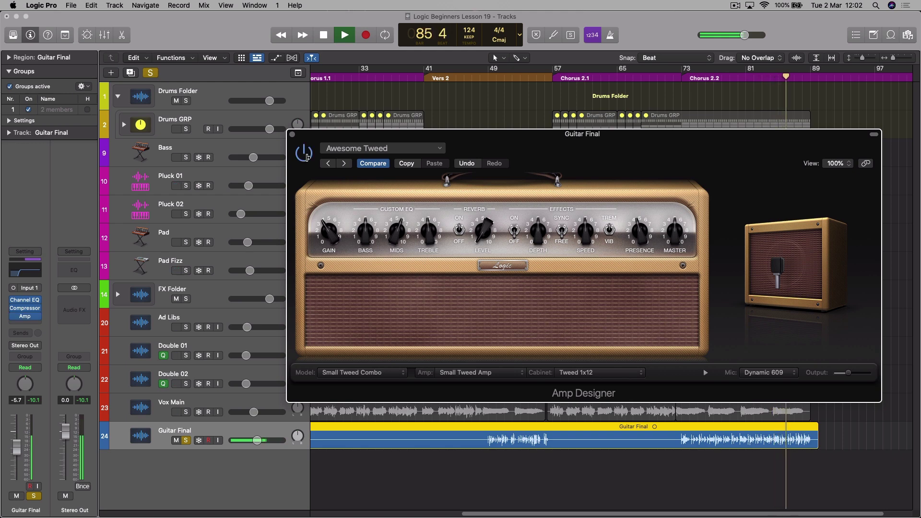
pyautogui.press('space')
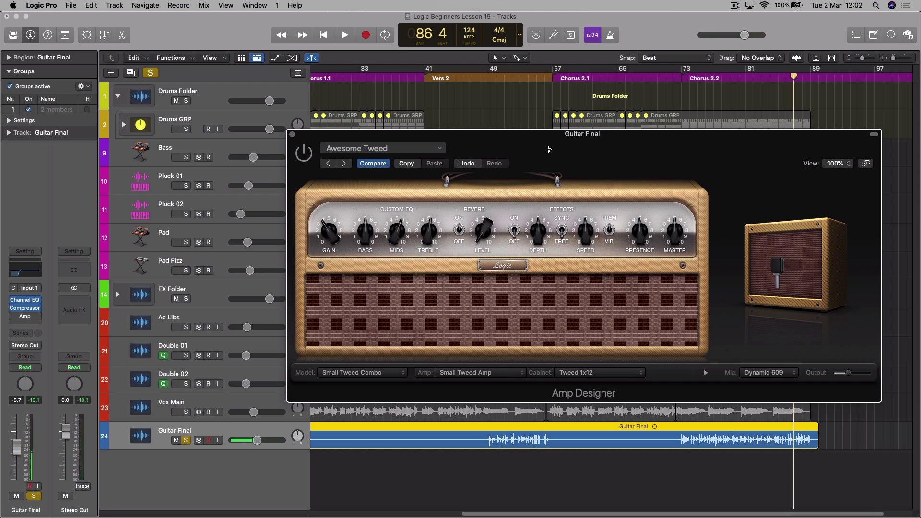
pyautogui.press('super+w')
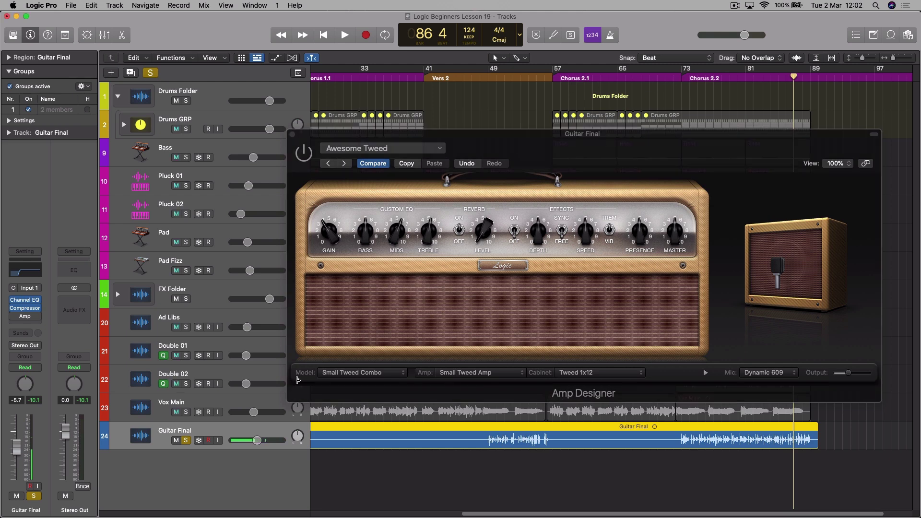
# Unsolo the guitar, play the full mix with the amp bypassed, and replay it from bar 73 with the amp active
pyautogui.click(185, 440)
pyautogui.press('space')
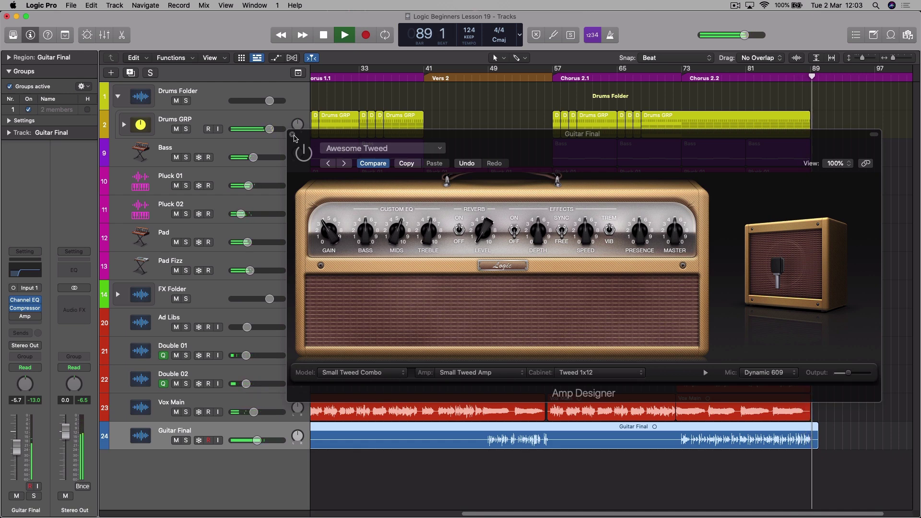
pyautogui.press('super+w')
pyautogui.press('space')
pyautogui.press('v')
pyautogui.click(681, 77)
pyautogui.press('space')
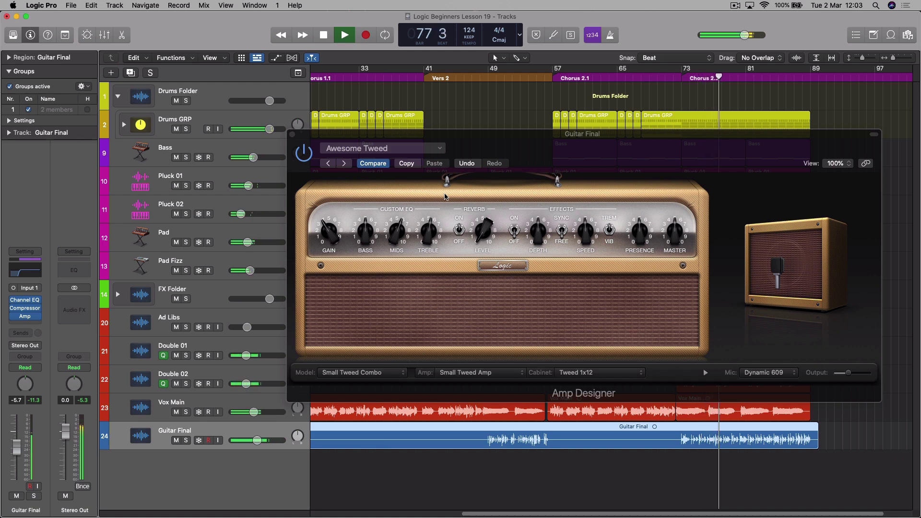
pyautogui.press('space')
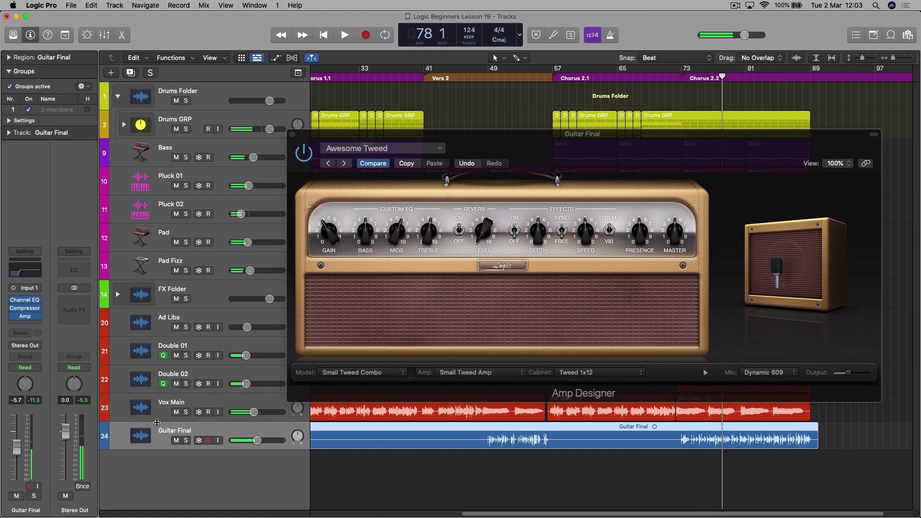
# Send the guitar to Bus 1 (Main Reverb) and raise the send to about -15.4 dB during playback
pyautogui.click(23, 333)
pyautogui.moveTo(28, 345)
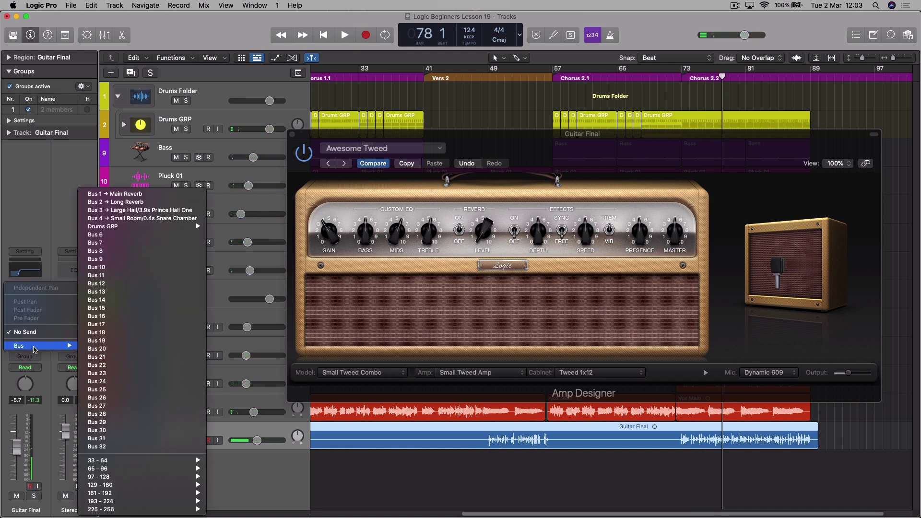
pyautogui.click(150, 194)
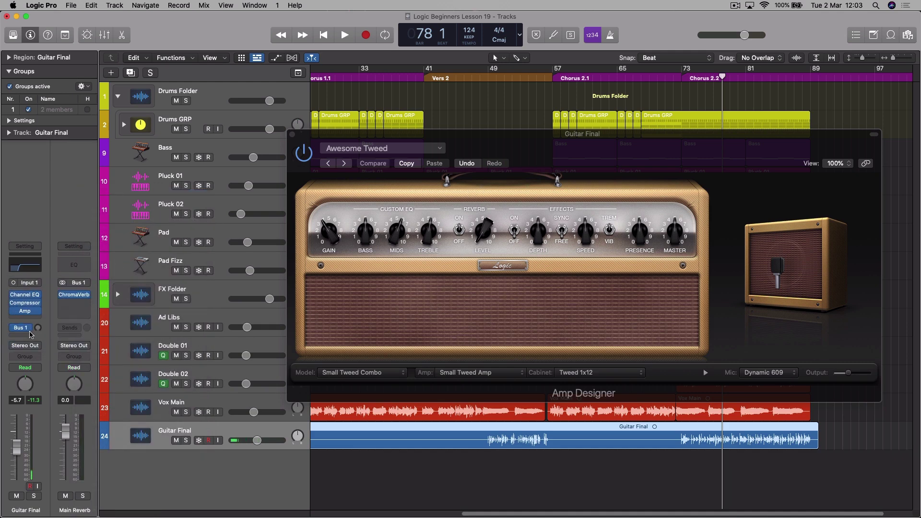
pyautogui.press('space')
pyautogui.moveTo(37, 332); pyautogui.dragTo(37, 317)
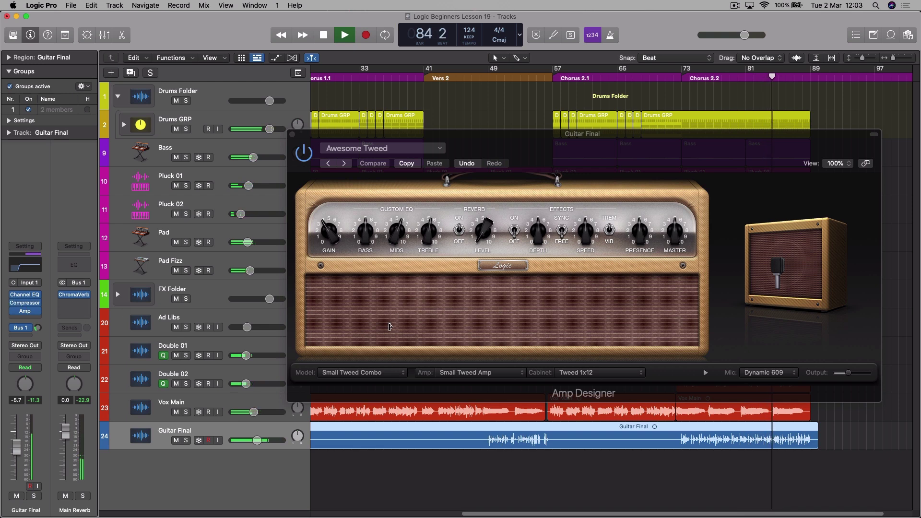
# Solo the guitar and play it from bar 73 to hear the reverb on its own
pyautogui.press('space')
pyautogui.click(185, 441)
pyautogui.press('space')
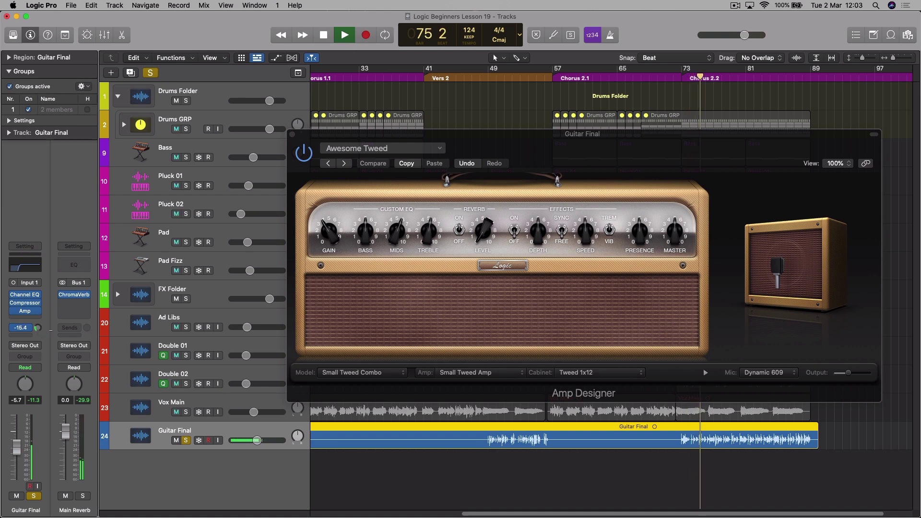
pyautogui.press('space')
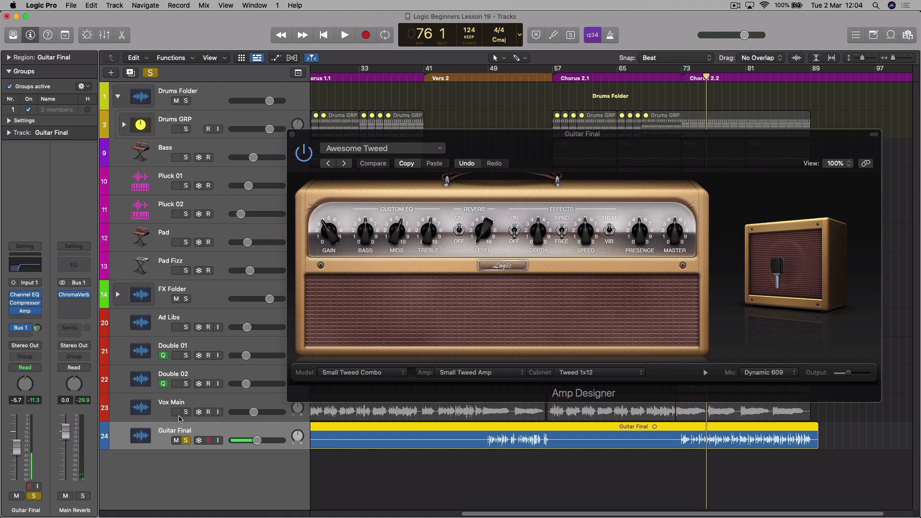
# Unsolo the guitar, resume the full mix to hear the reverb in context, and close Amp Designer
pyautogui.click(186, 440)
pyautogui.press('space')
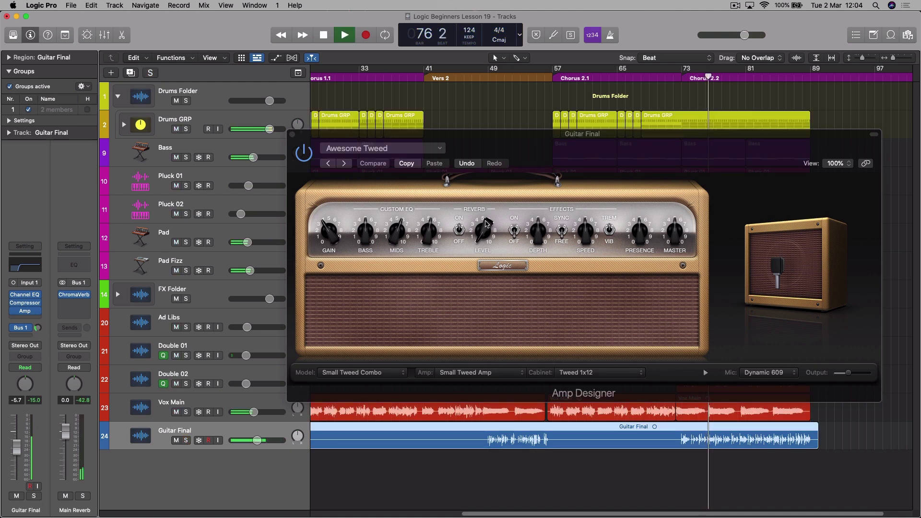
pyautogui.click(292, 134)
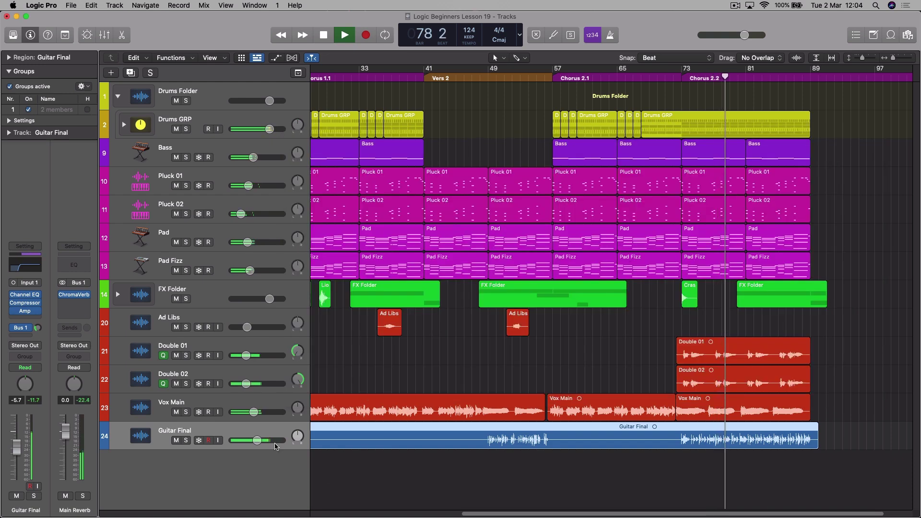
# Lower the Guitar Final track volume to -8.2 dB during playback, and stop the song
pyautogui.moveTo(257, 440); pyautogui.dragTo(254, 440)
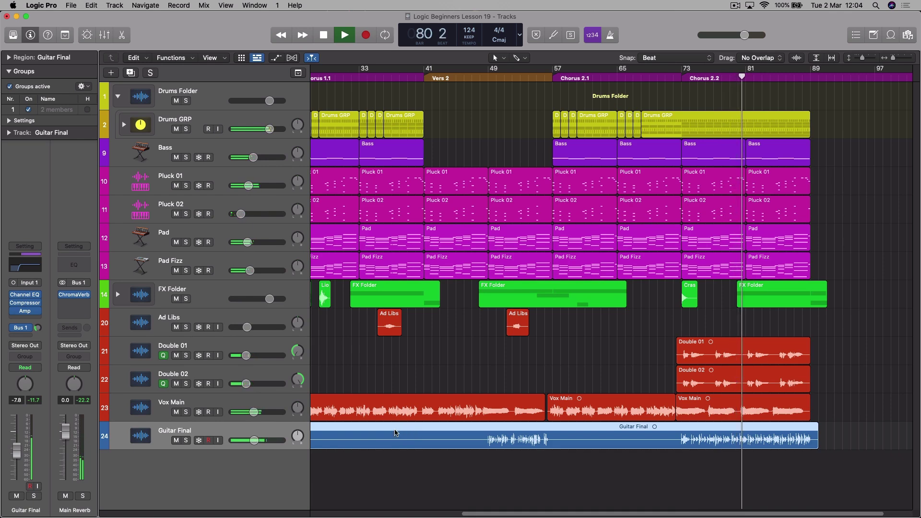
pyautogui.moveTo(254, 444); pyautogui.dragTo(253, 444)
pyautogui.press('space')
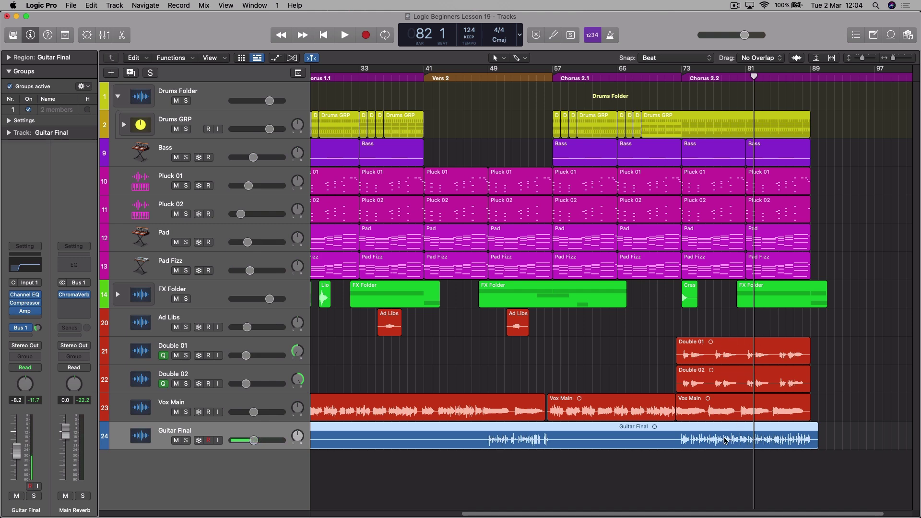
# Delete the two Pad regions in Chorus 2.2 without erasing their automation data
pyautogui.click(717, 354)
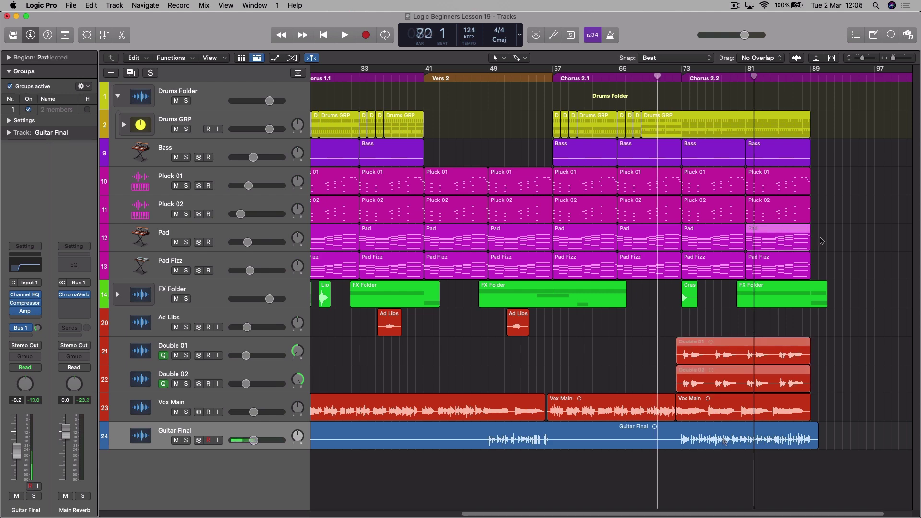
pyautogui.moveTo(820, 237); pyautogui.dragTo(721, 245)
pyautogui.press('Delete')
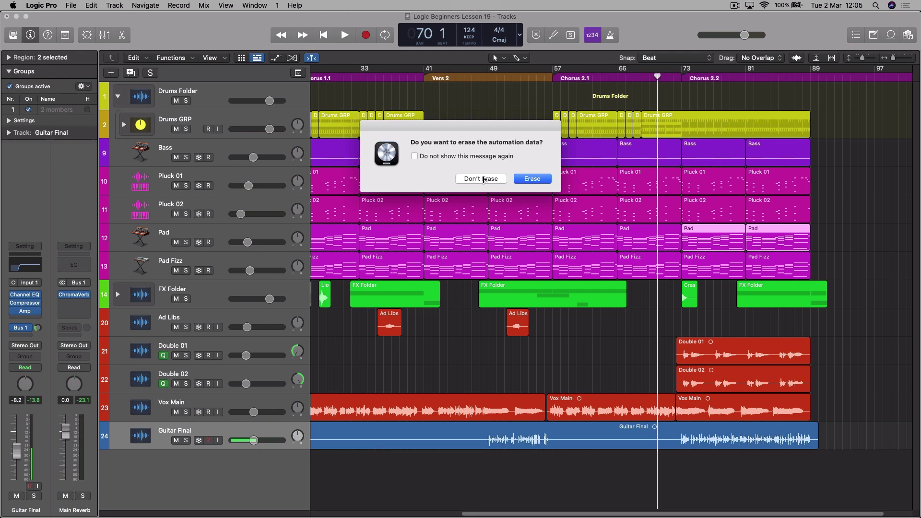
pyautogui.click(490, 179)
# Play the mix from bar 70 into Chorus 2.2, briefly soloing the Pad track to hear its part
pyautogui.press('space')
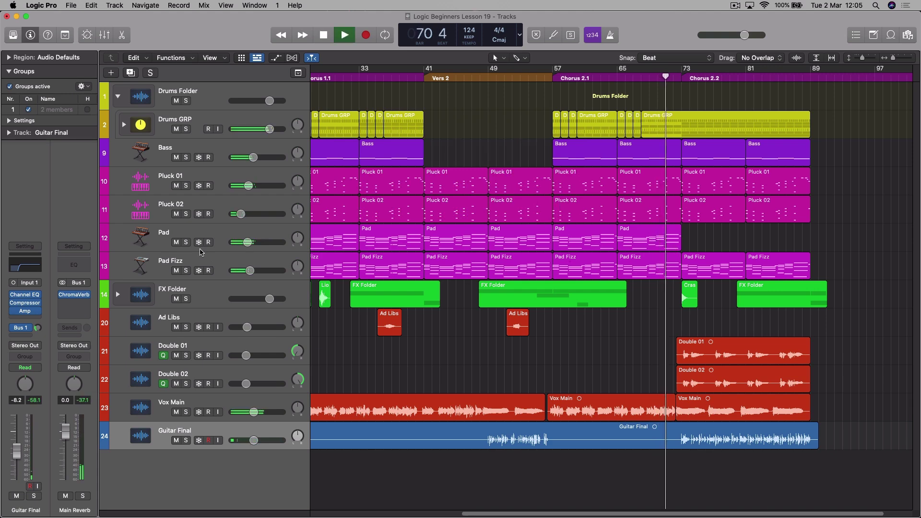
pyautogui.click(186, 242)
pyautogui.click(186, 243)
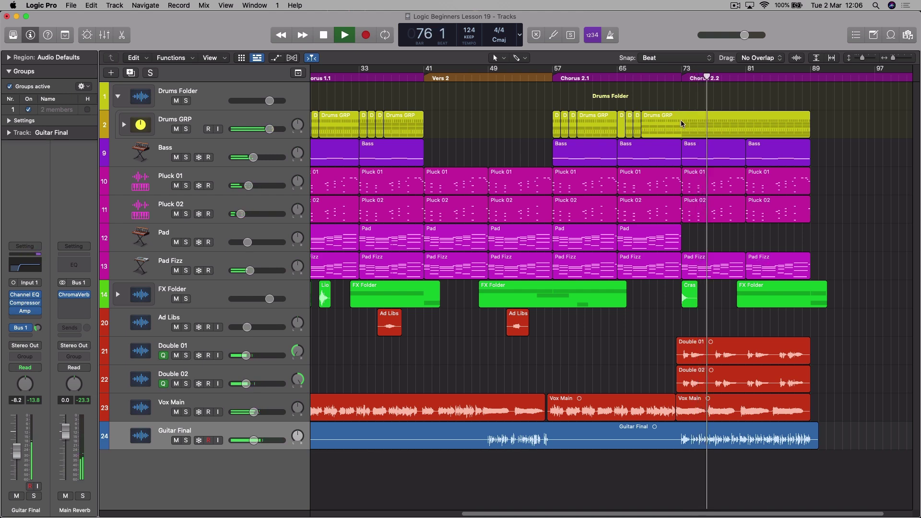
pyautogui.press('space')
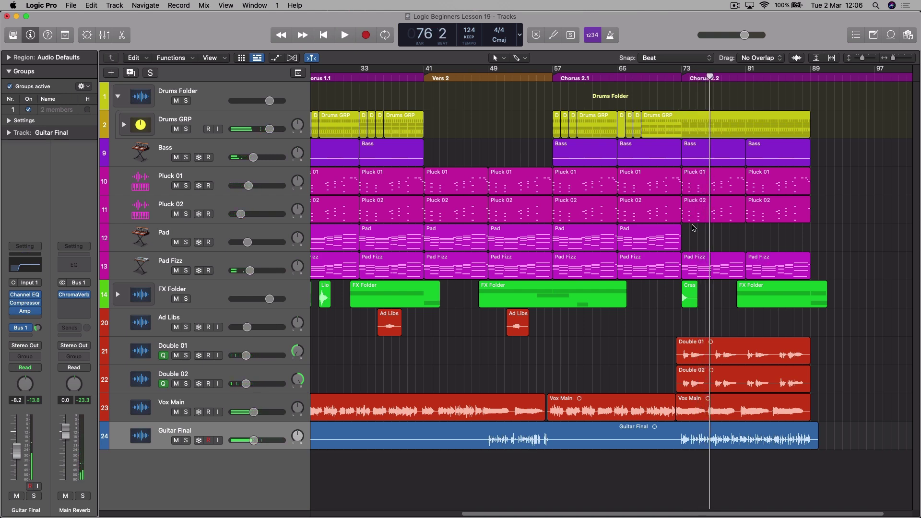
# Undo the Pad region deletion and lower the Guitar Final volume to -10.8 dB while playing from bar 70
pyautogui.press('super+z')
pyautogui.click(658, 77)
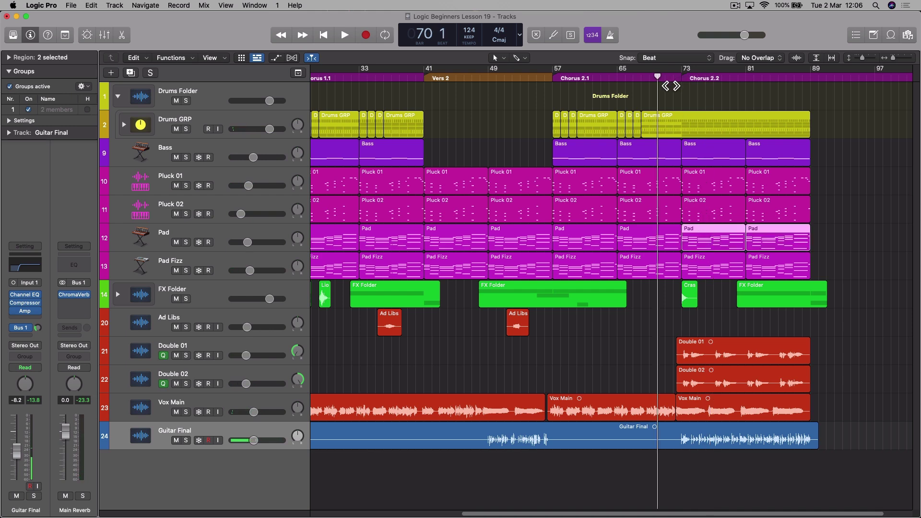
pyautogui.press('space')
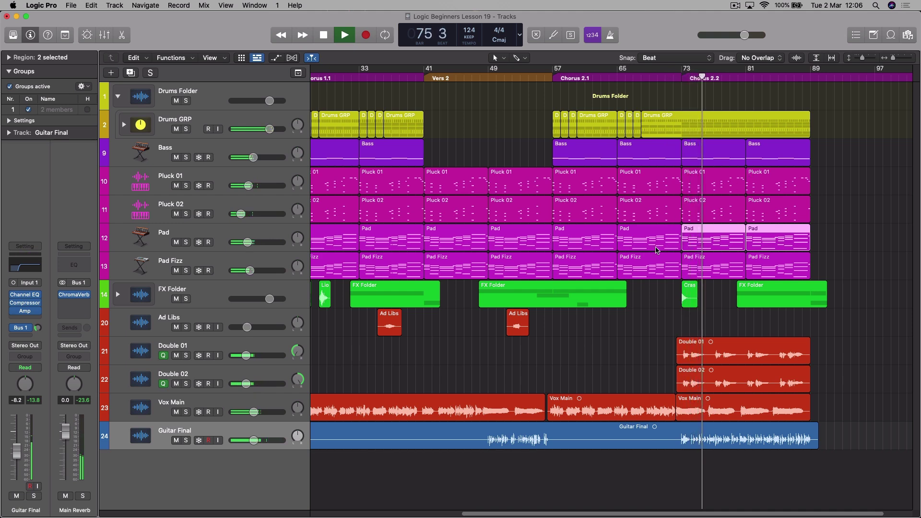
pyautogui.moveTo(253, 441); pyautogui.dragTo(251, 441)
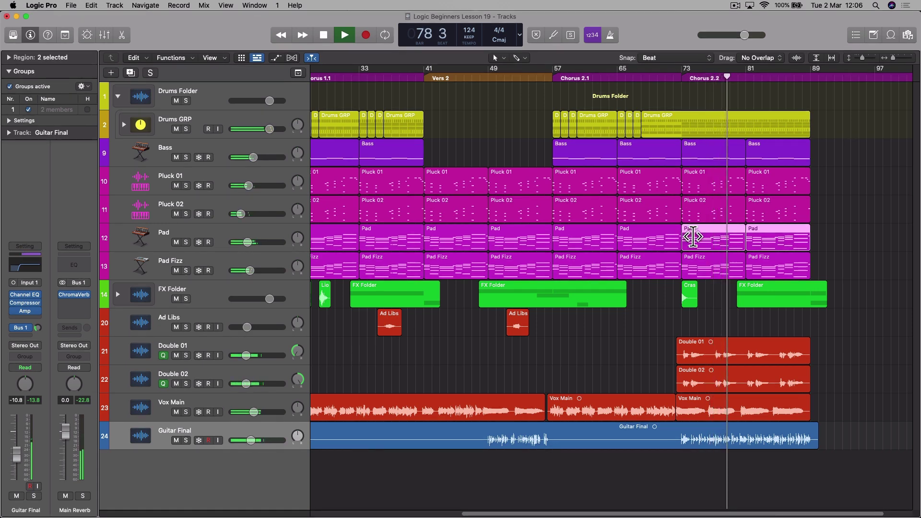
# Remove the two selected Chorus 2.2 Pad regions during playback, keep their automation data, and stop the song
pyautogui.press('Delete')
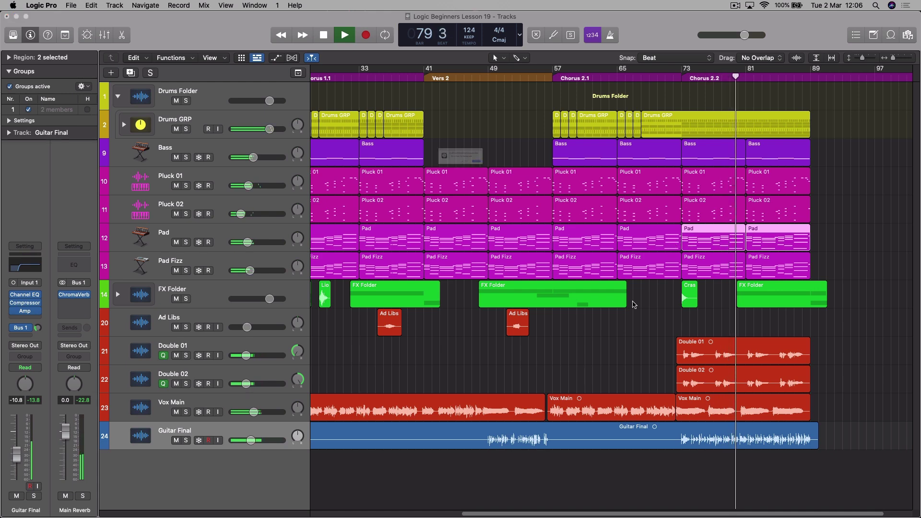
pyautogui.click(495, 181)
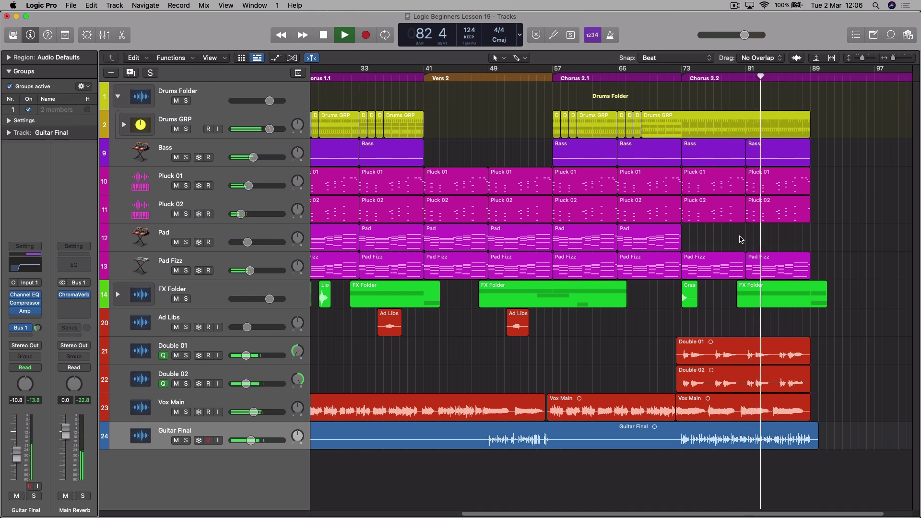
pyautogui.press('space')
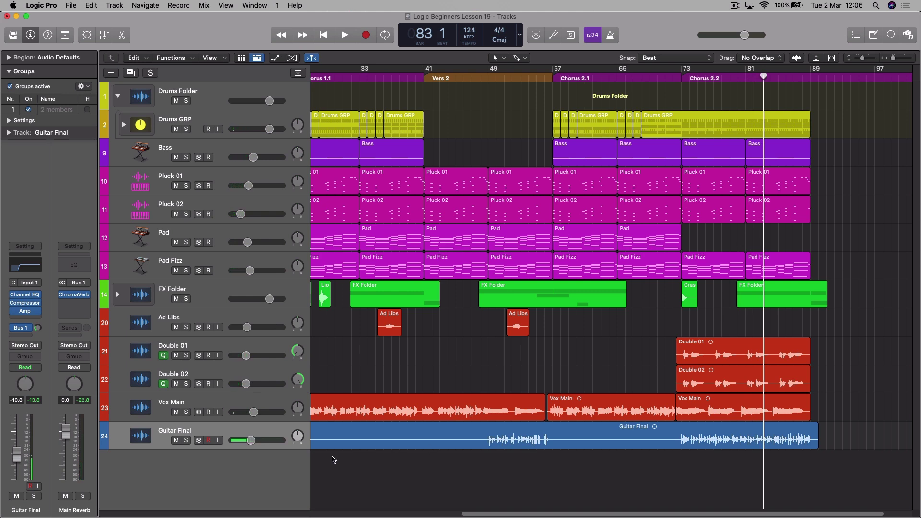
# Set the Guitar Final volume to -11.4 dB and insert a mono Tape Delay after the amp
pyautogui.moveTo(251, 444); pyautogui.dragTo(257, 448)
pyautogui.click(27, 321)
pyautogui.moveTo(40, 368)
pyautogui.moveTo(45, 392)
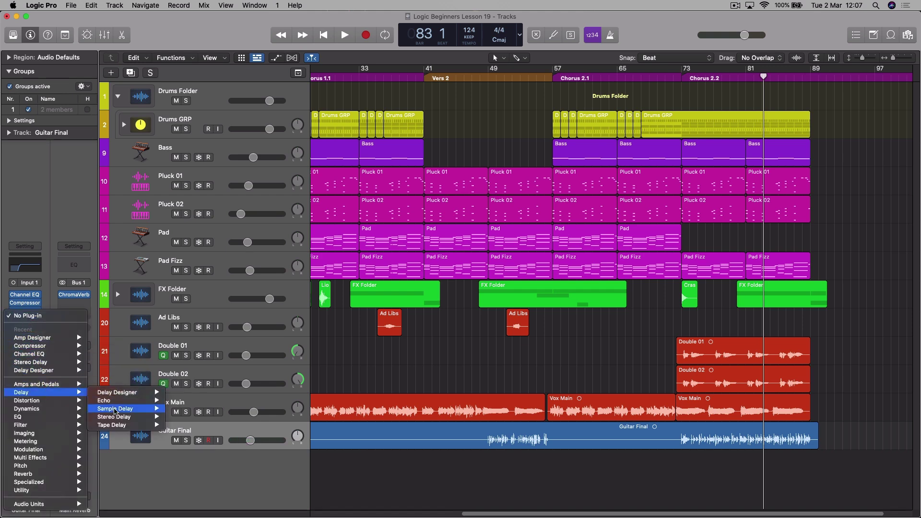
pyautogui.moveTo(119, 425)
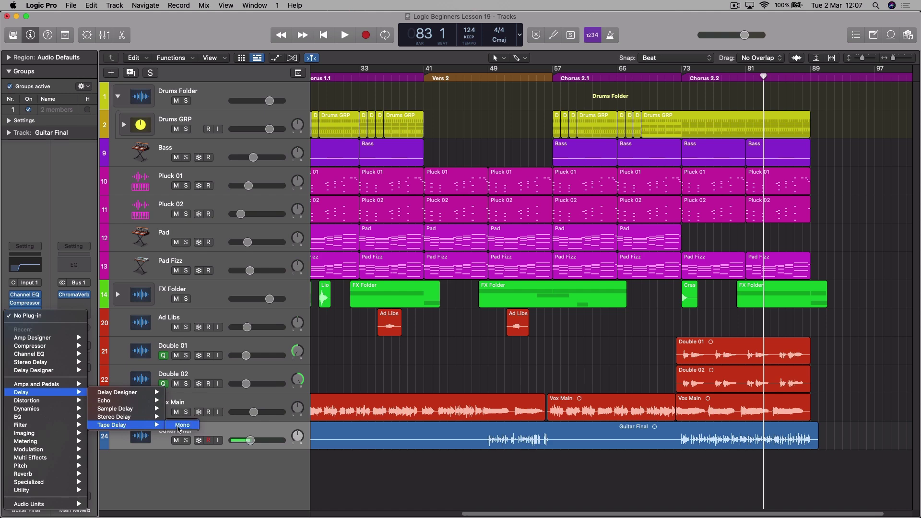
pyautogui.click(183, 425)
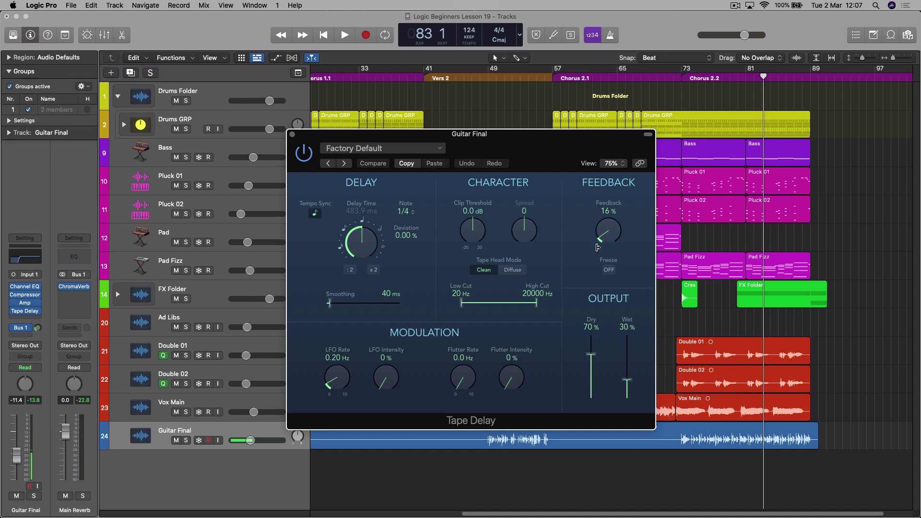
# Set the Tape Delay note value to 1/8 dotted, and play the soloed guitar from bar 73
pyautogui.click(409, 213)
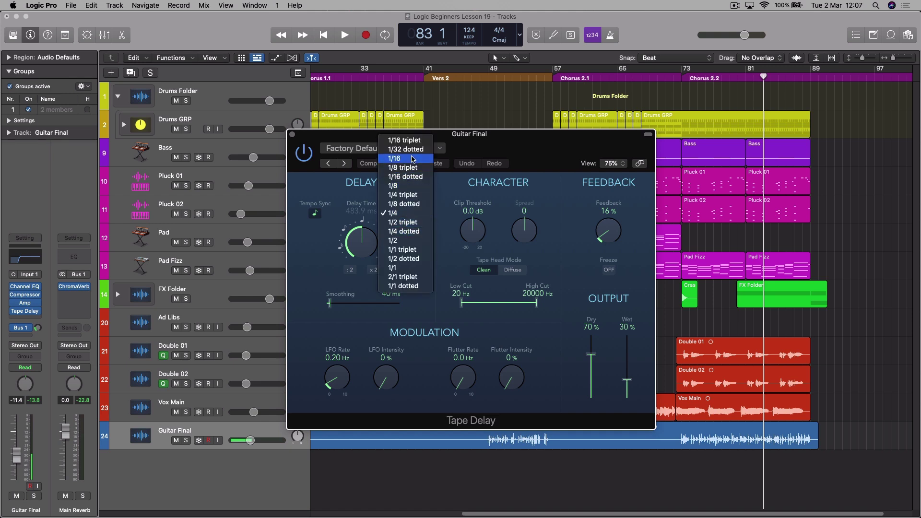
pyautogui.click(405, 204)
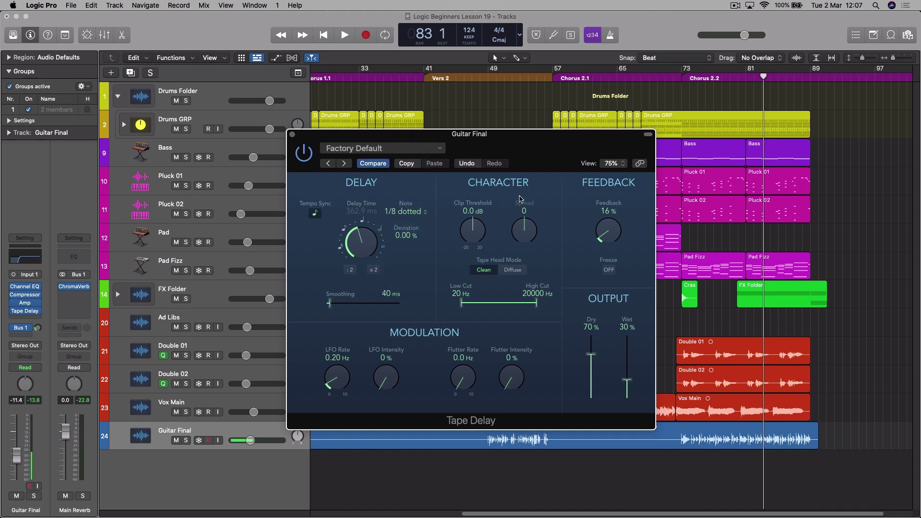
pyautogui.click(186, 440)
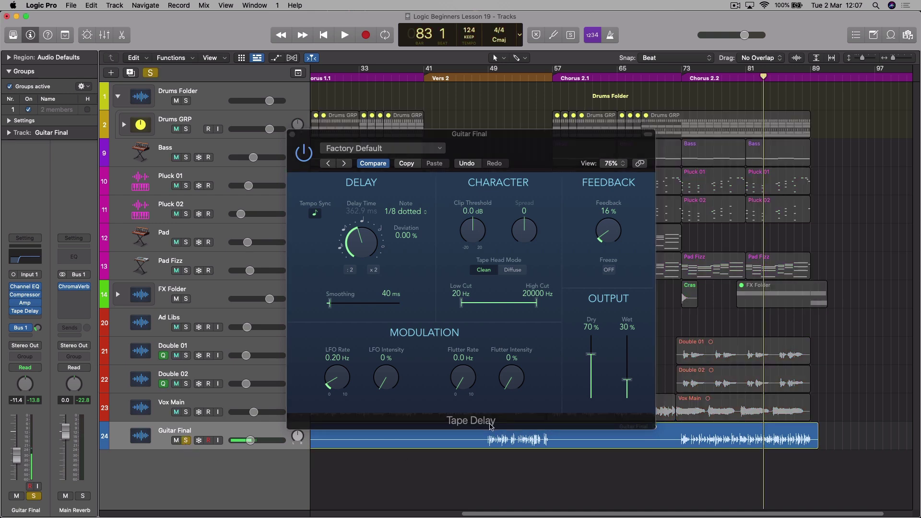
pyautogui.click(672, 88)
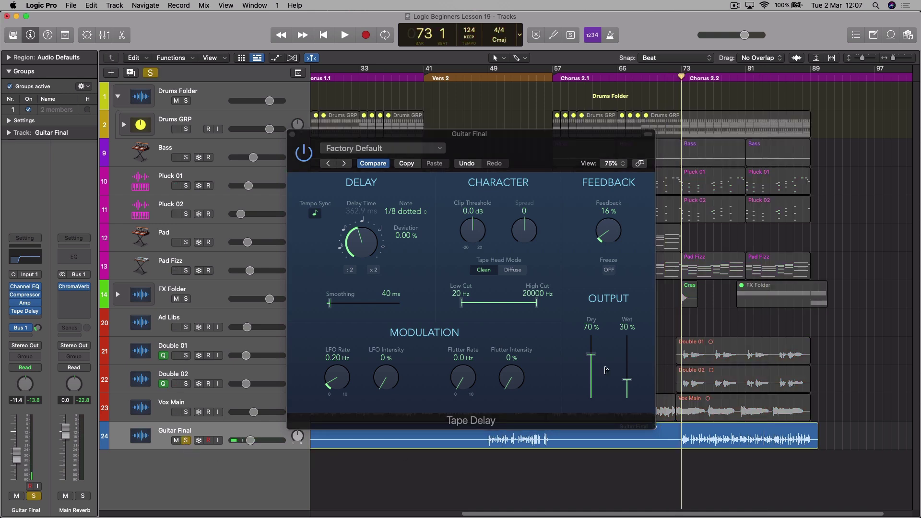
pyautogui.press('space')
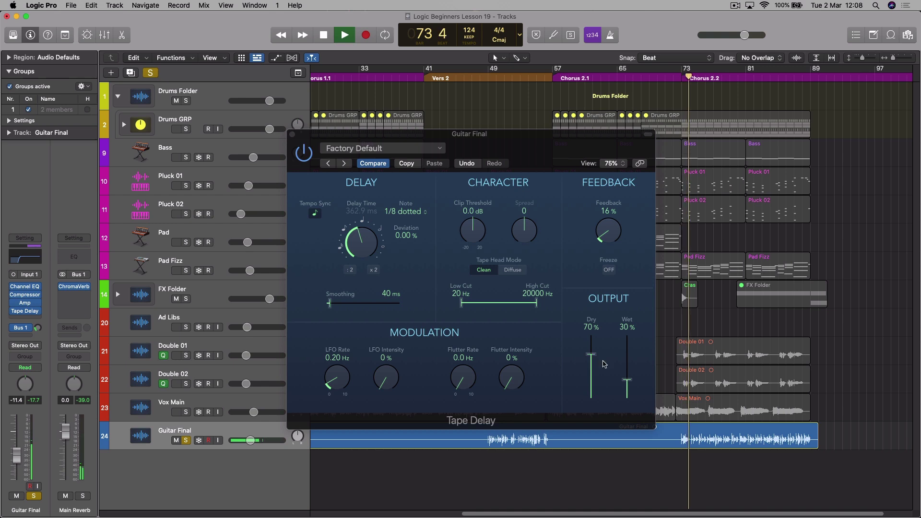
# Set the Tape Delay output to 83% dry and 14% wet while listening to the soloed guitar
pyautogui.moveTo(626, 380); pyautogui.dragTo(629, 394)
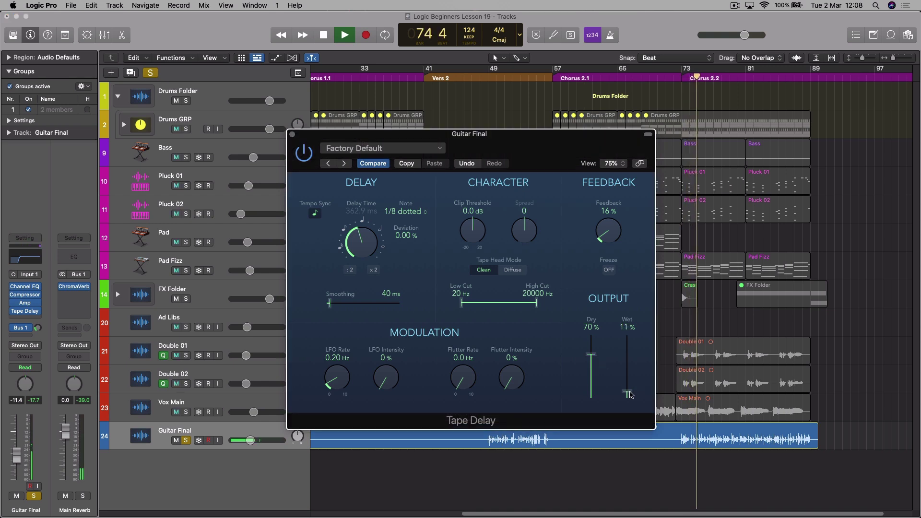
pyautogui.moveTo(592, 355); pyautogui.dragTo(593, 346)
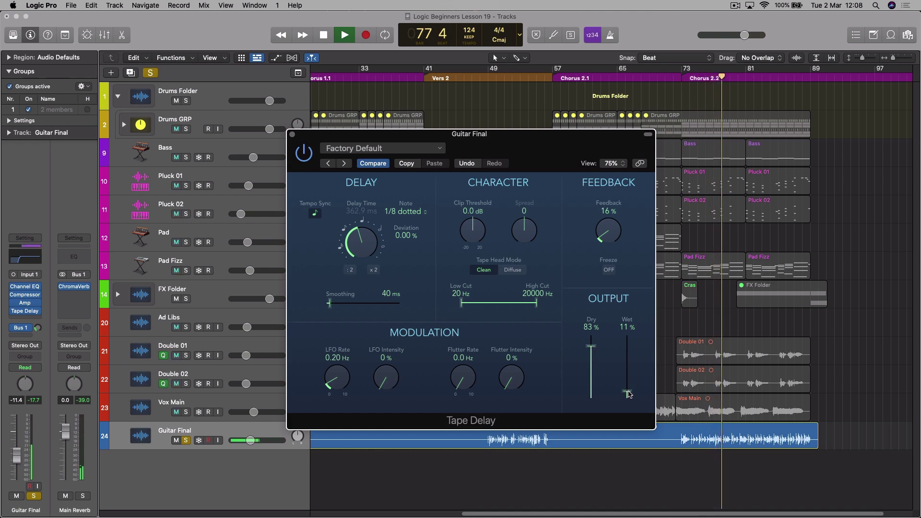
pyautogui.moveTo(628, 394)
pyautogui.mouseDown()
pyautogui.moveTo(632, 367)
pyautogui.moveTo(629, 393)
pyautogui.mouseUp()
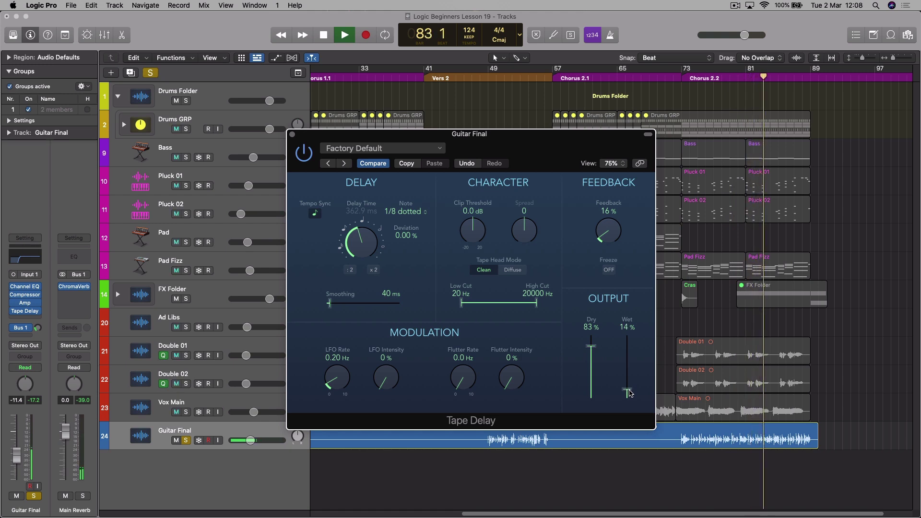
pyautogui.press('space')
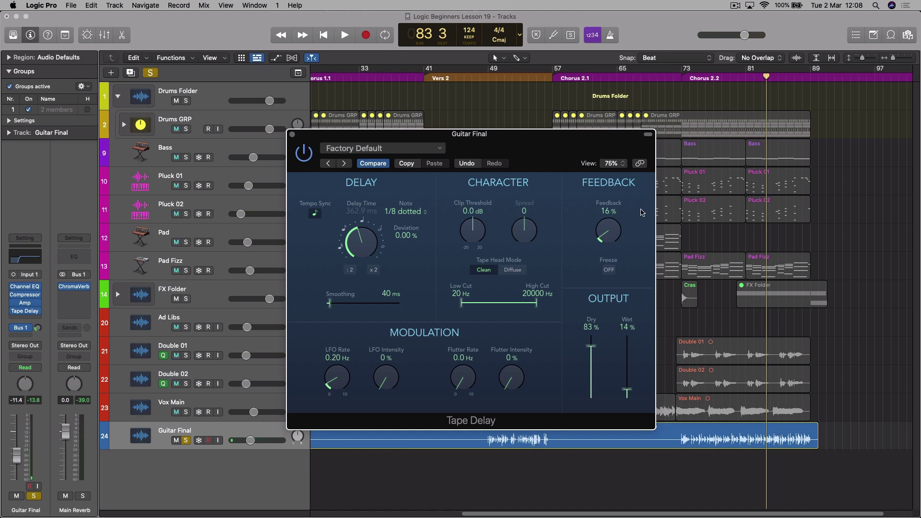
# Replay the soloed guitar from bar 73 while setting the Tape Delay feedback to 41% and the wet level to 11%
pyautogui.click(681, 80)
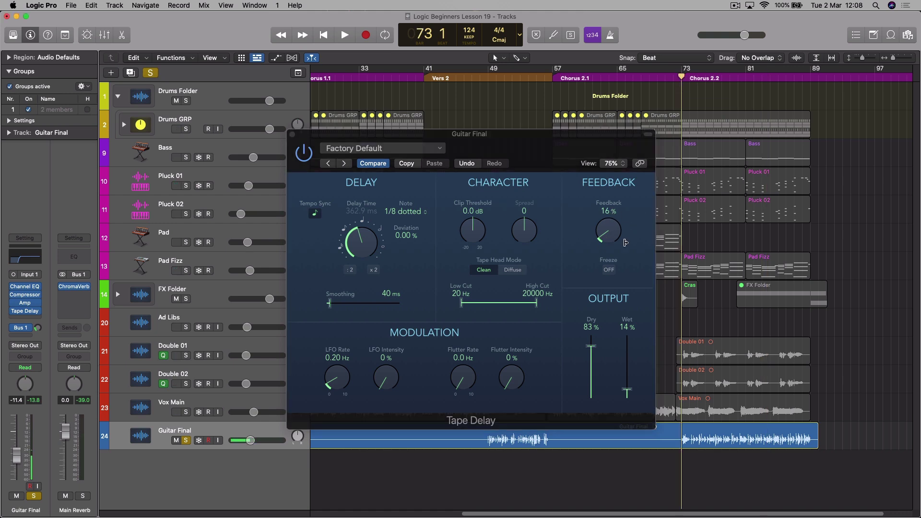
pyautogui.press('space')
pyautogui.moveTo(608, 232); pyautogui.dragTo(611, 221)
pyautogui.moveTo(626, 386); pyautogui.dragTo(631, 386)
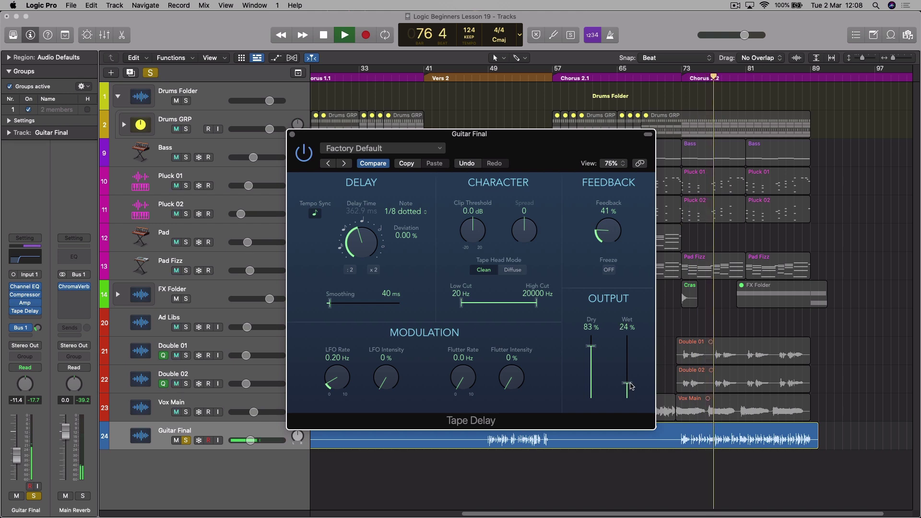
pyautogui.moveTo(631, 386); pyautogui.dragTo(630, 395)
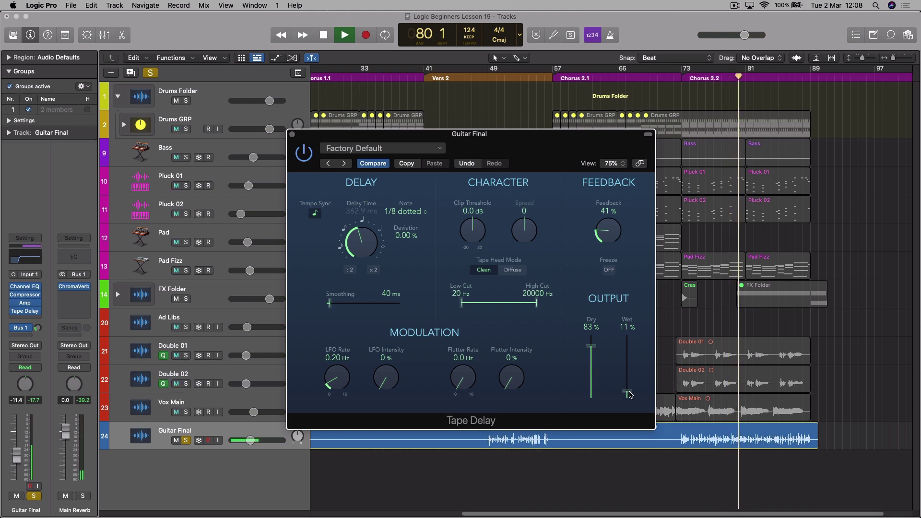
pyautogui.press('space')
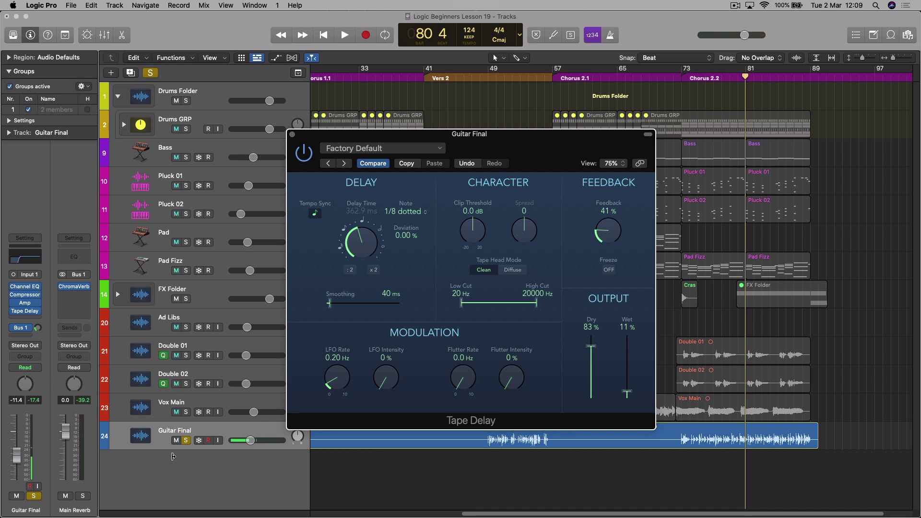
# Unsolo the guitar, close Tape Delay and play the full mix from bar 73
pyautogui.click(186, 442)
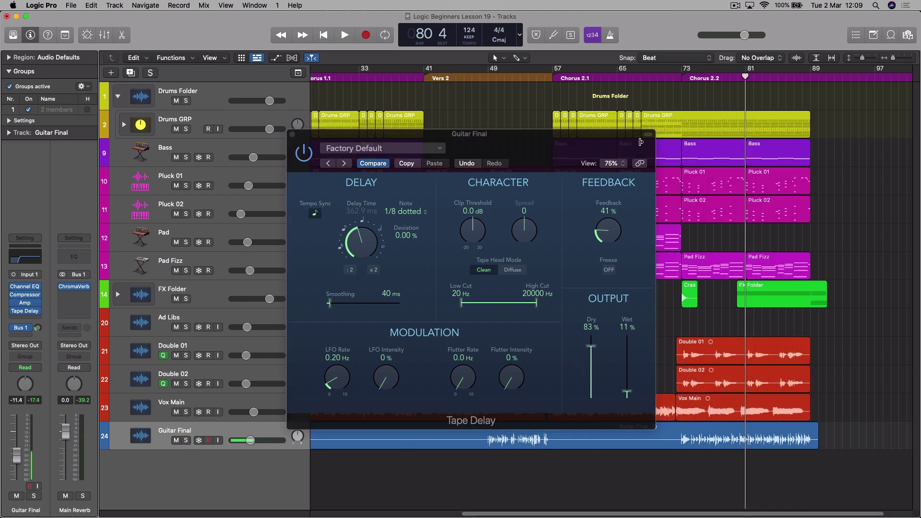
pyautogui.click(292, 136)
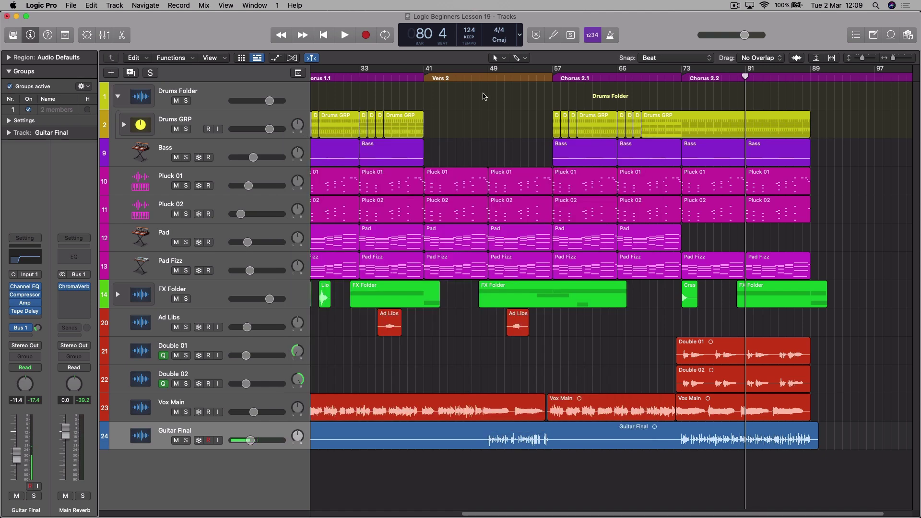
pyautogui.click(687, 84)
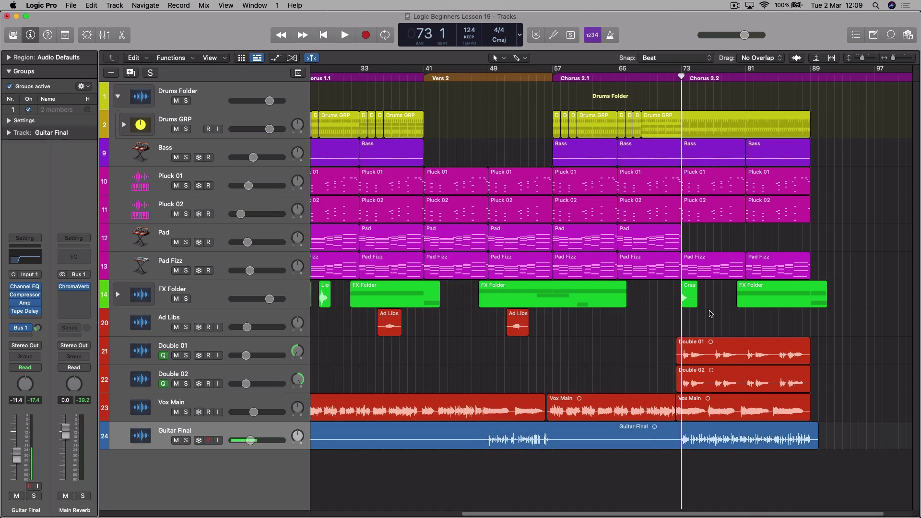
pyautogui.press('space')
# Raise the Guitar Final volume to -8.2 dB against the full mix, and stop playback
pyautogui.moveTo(254, 444); pyautogui.dragTo(253, 440)
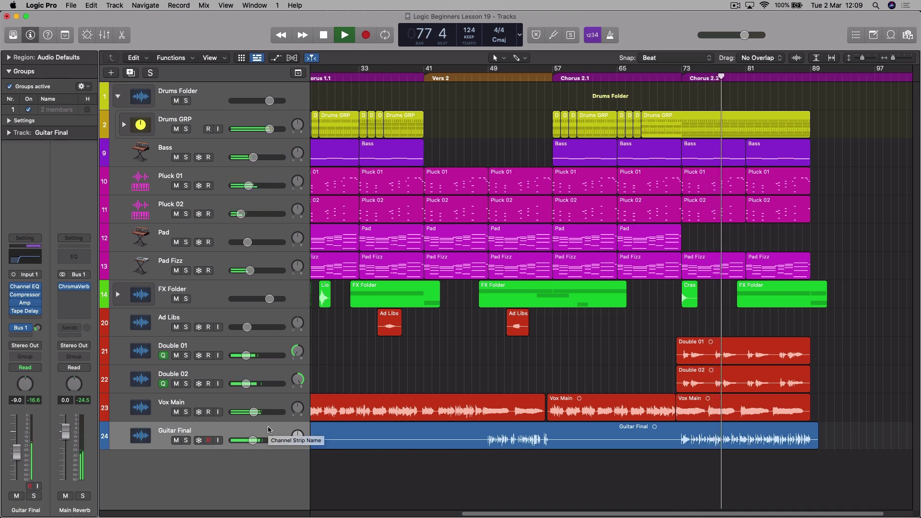
pyautogui.moveTo(256, 442); pyautogui.dragTo(257, 441)
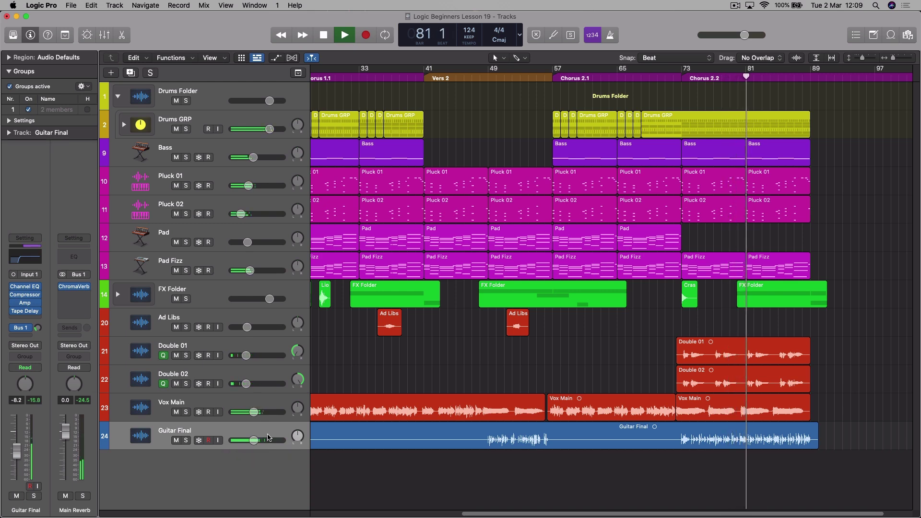
pyautogui.press('space')
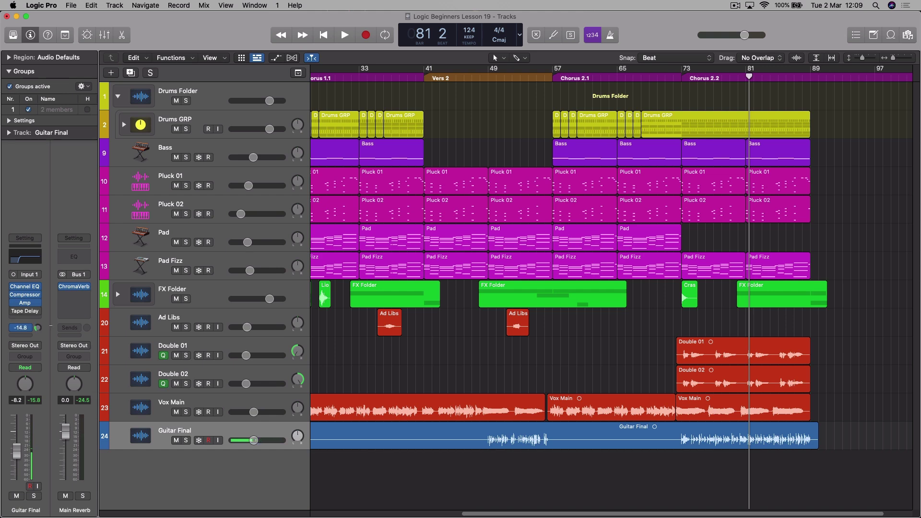
# Set the Guitar Final volume to -8.8 dB while replaying the mix from just before bar 73, and nudge the Vox Main volume slightly down
pyautogui.click(676, 71)
pyautogui.press('space')
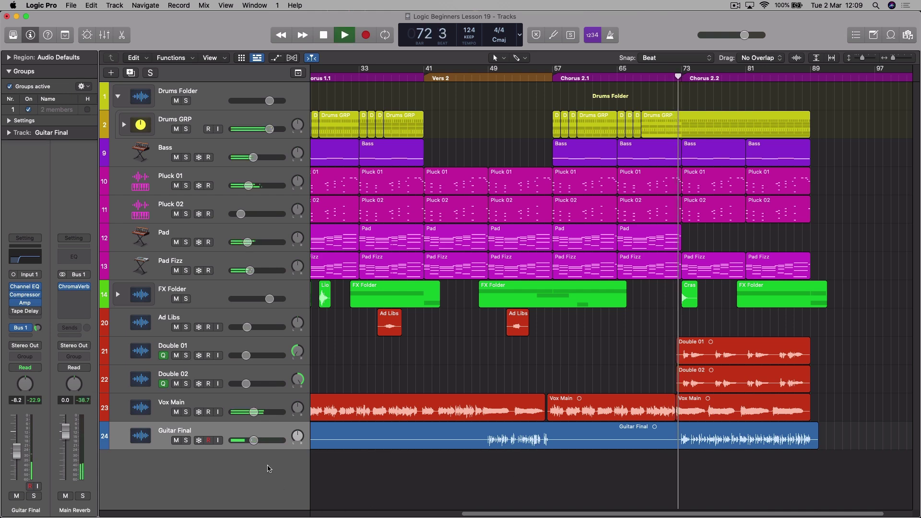
pyautogui.moveTo(254, 442); pyautogui.dragTo(254, 441)
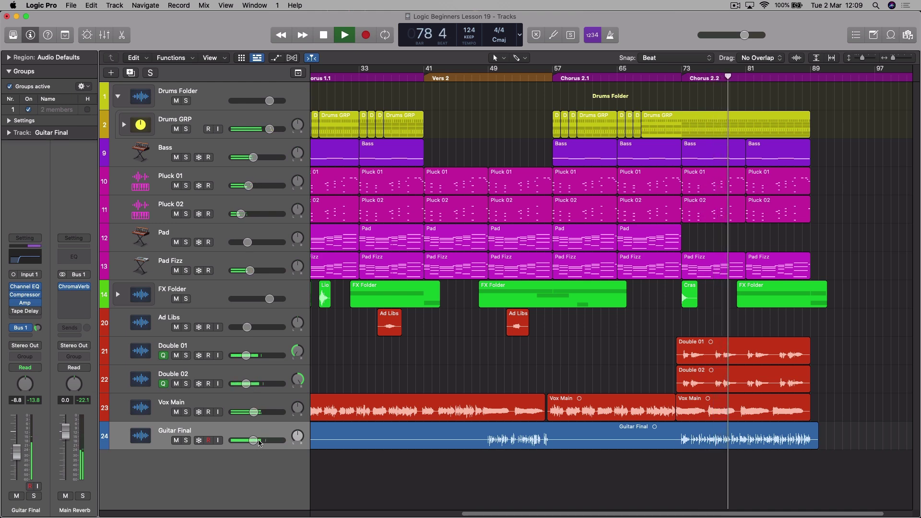
pyautogui.press('space')
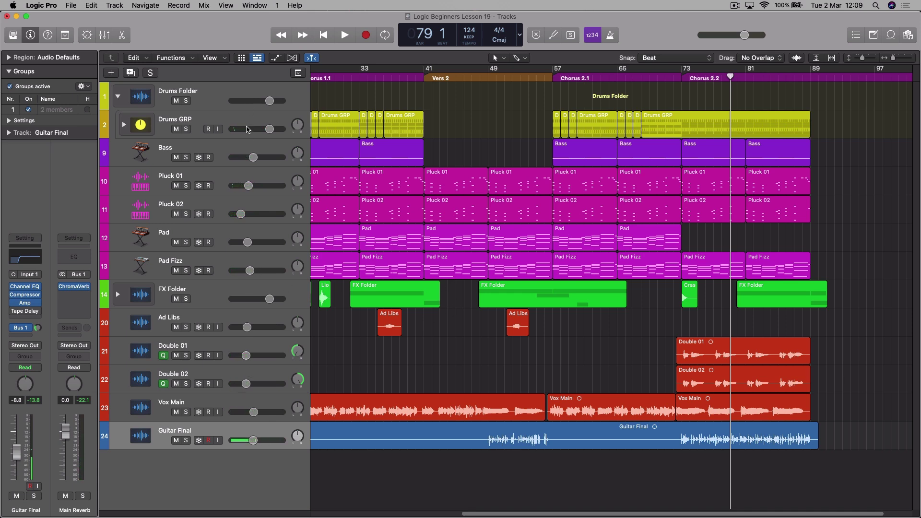
pyautogui.click(253, 413)
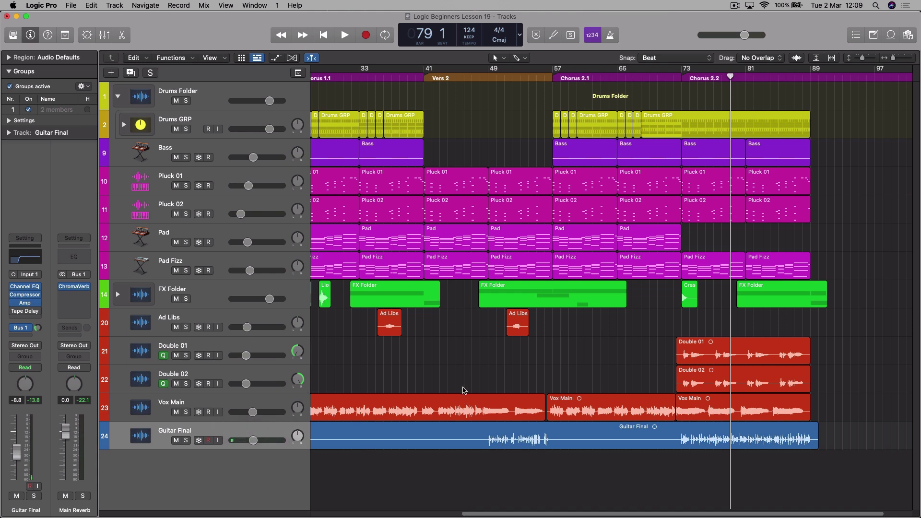